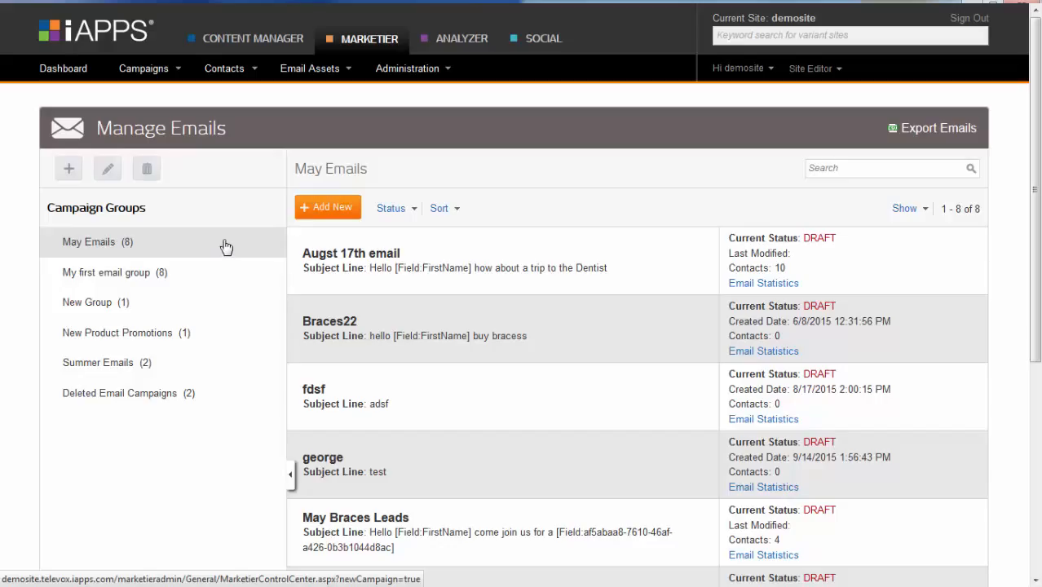
Start a new email from the Three-Column template and name it 'Doctor visit'.
{"action": "left_click", "coordinate": [341, 208]}
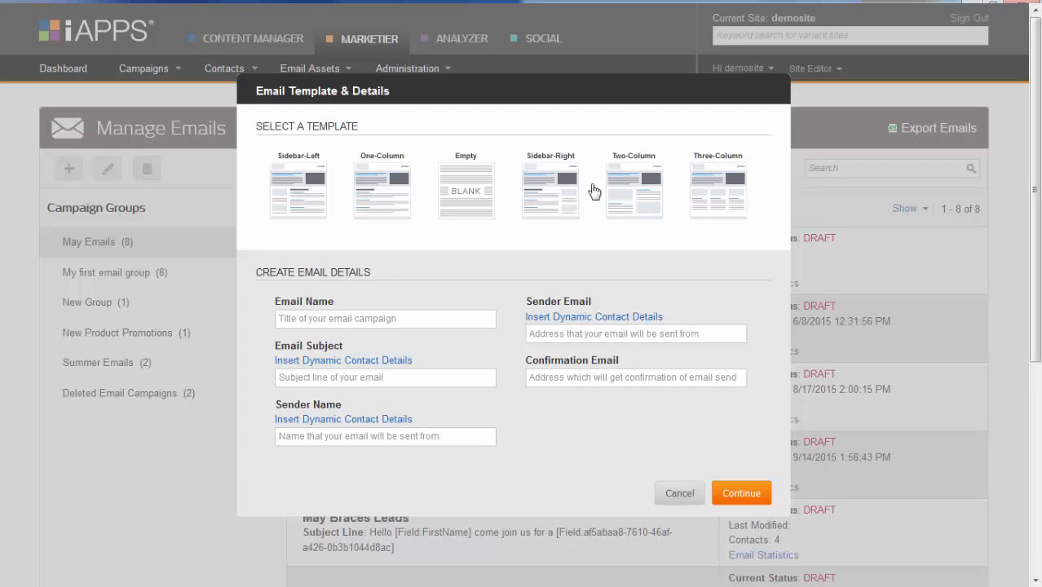
{"action": "left_click", "coordinate": [707, 177]}
{"action": "left_click", "coordinate": [441, 319]}
{"action": "type", "text": "D"}
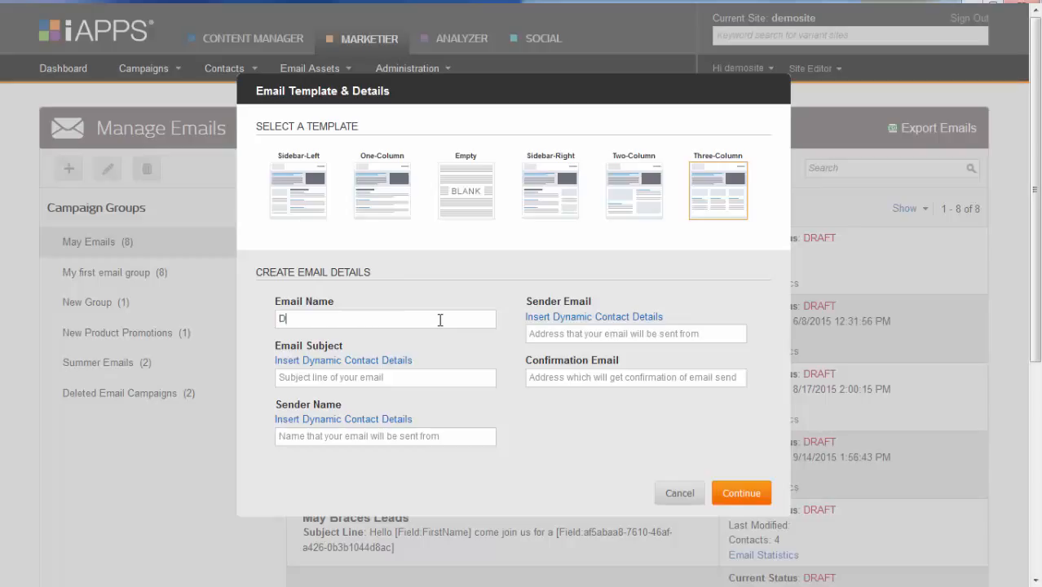
{"action": "type", "text": "octor visit"}
Set the subject to 'hello [Field:FirstName] time for a vis…' using the FirstName contact field.
{"action": "left_click", "coordinate": [392, 380]}
{"action": "type", "text": "hed"}
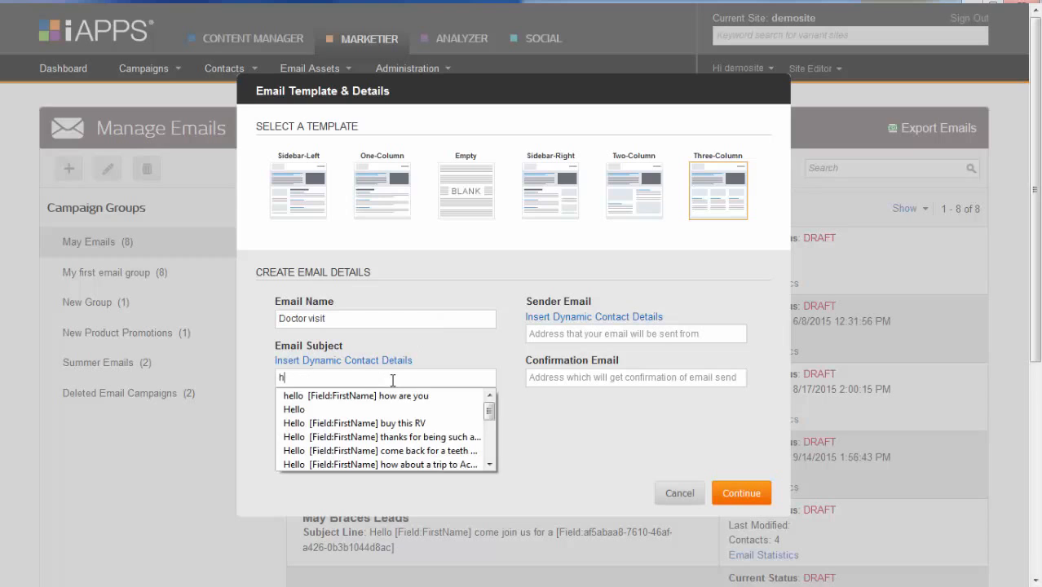
{"action": "key", "text": "BackSpace"}
{"action": "type", "text": "llo"}
{"action": "left_click", "coordinate": [351, 369]}
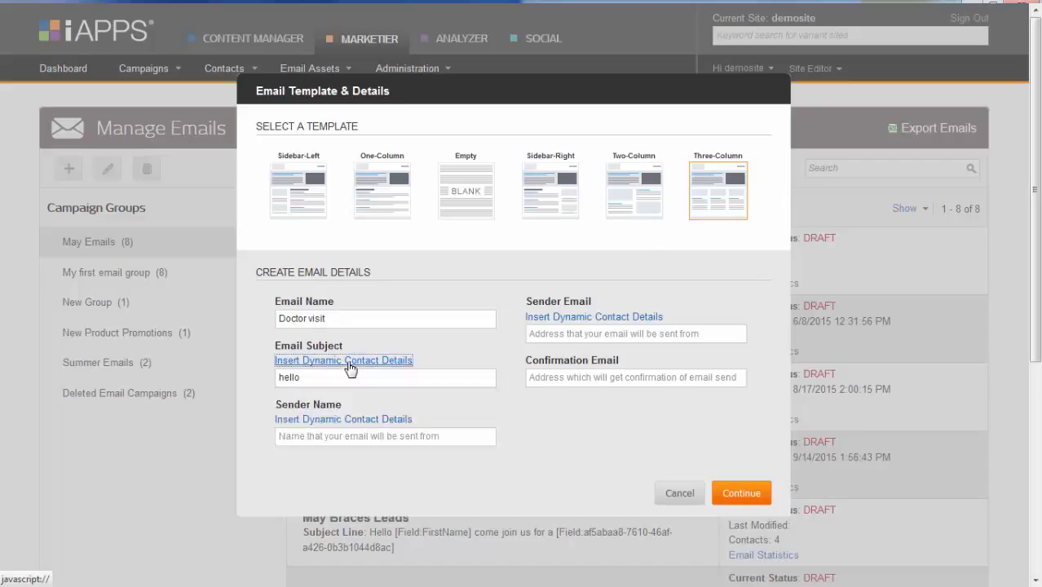
{"action": "left_click", "coordinate": [486, 222]}
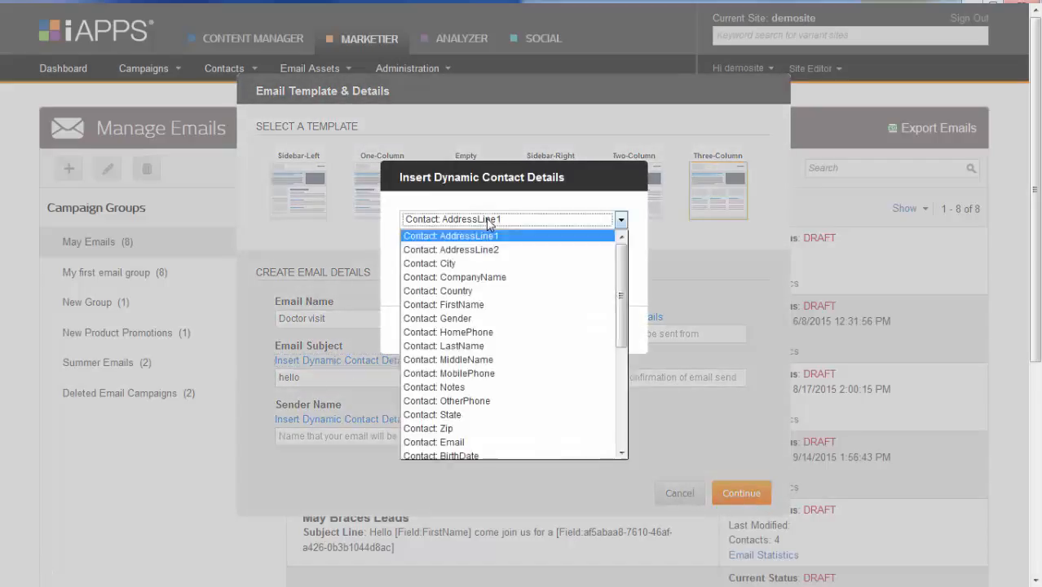
{"action": "left_click", "coordinate": [483, 310]}
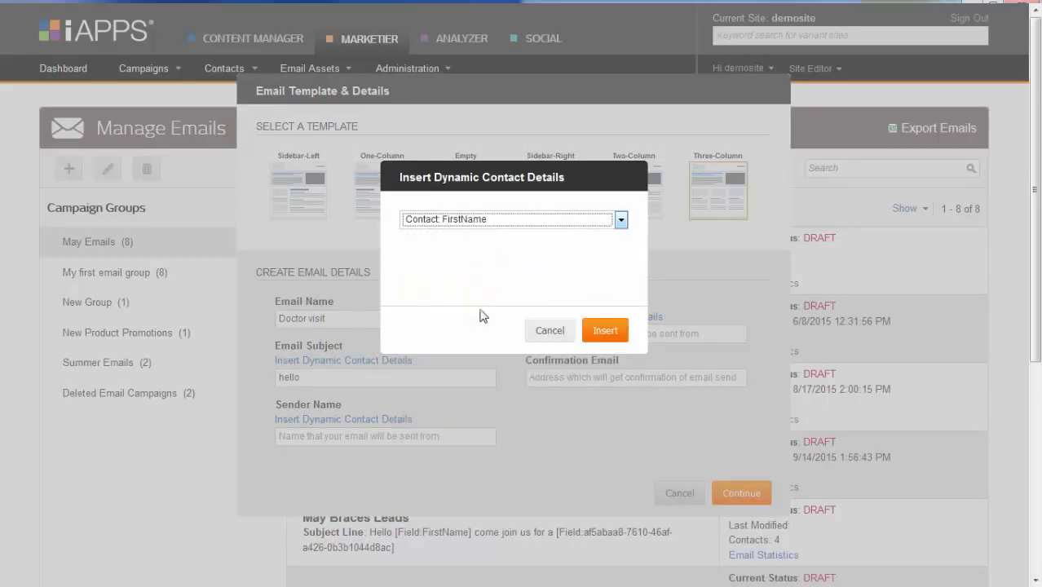
{"action": "left_click", "coordinate": [603, 330]}
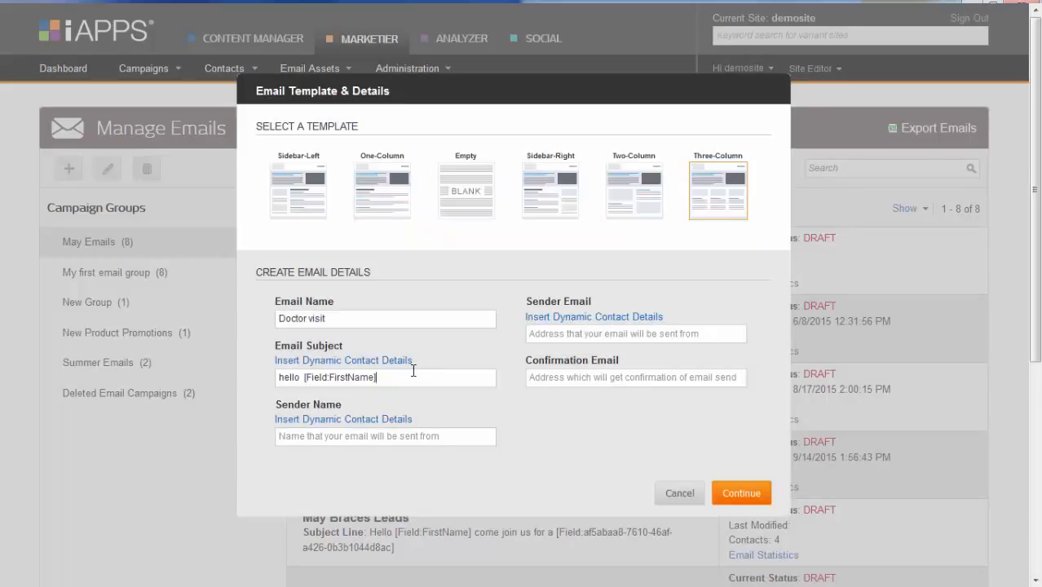
{"action": "type", "text": "time for a visit"}
Accept the suggested sender name, enter the sender and confirmation e-mail addresses, and continue.
{"action": "left_click", "coordinate": [319, 438]}
{"action": "type", "text": "Dr"}
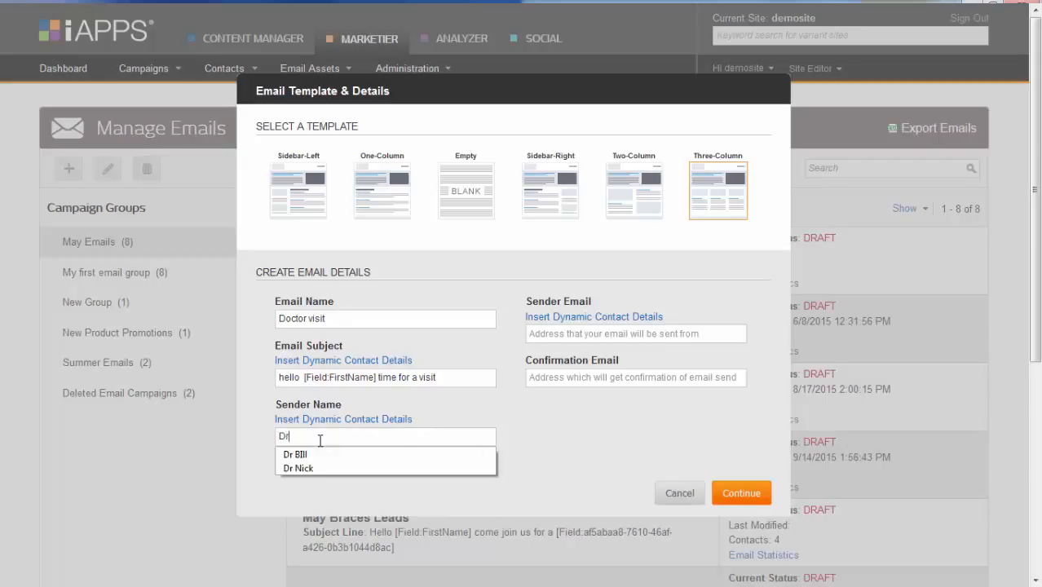
{"action": "key", "text": "Down"}
{"action": "key", "text": "Tab"}
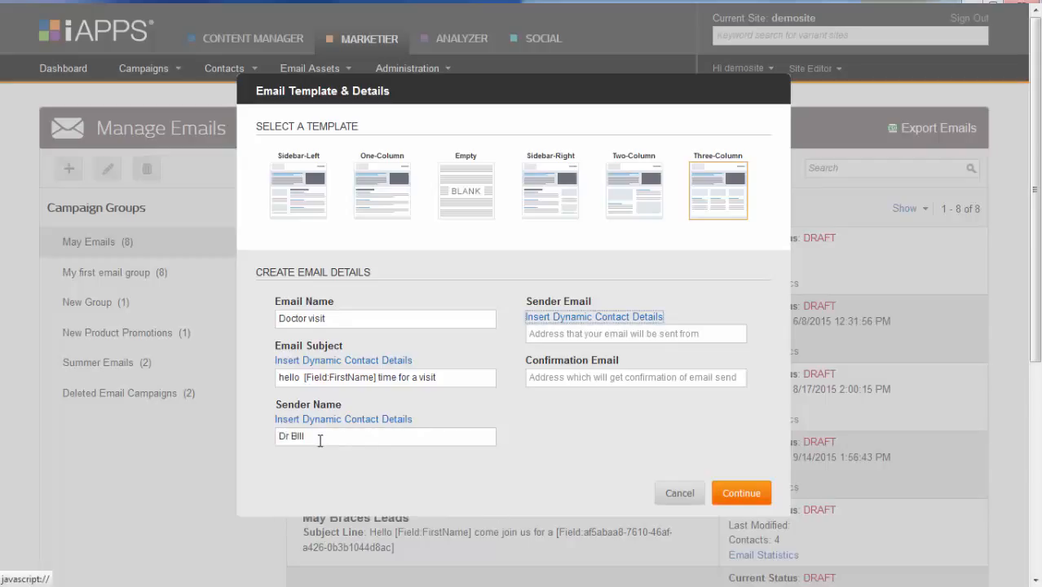
{"action": "left_click", "coordinate": [563, 335]}
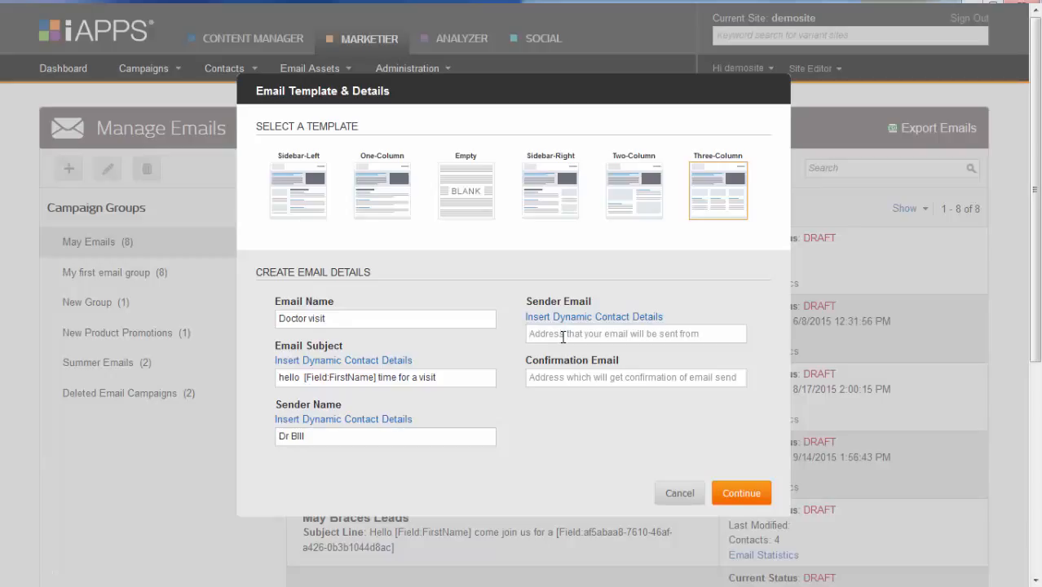
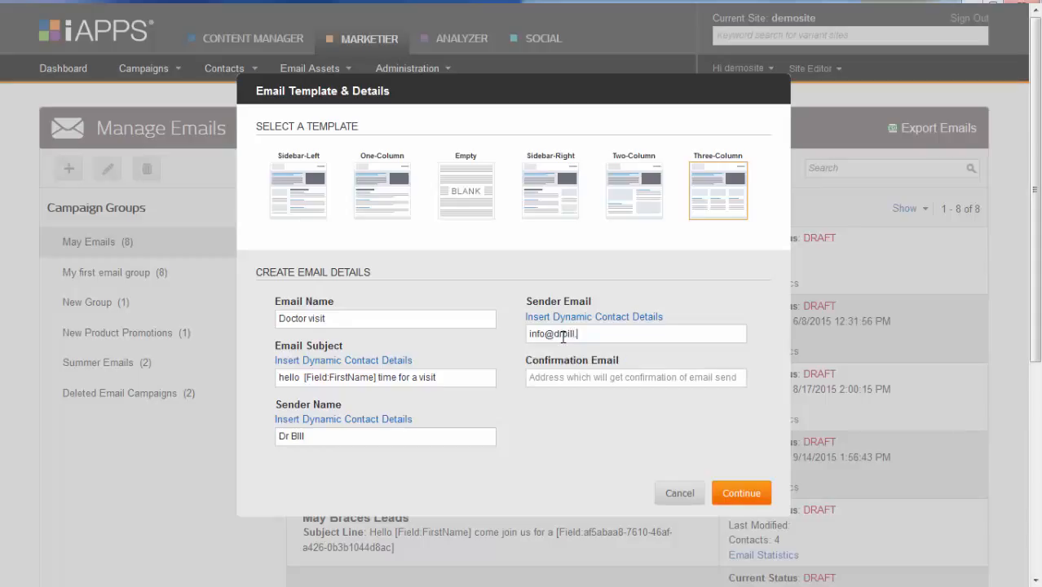
{"action": "left_click", "coordinate": [572, 376]}
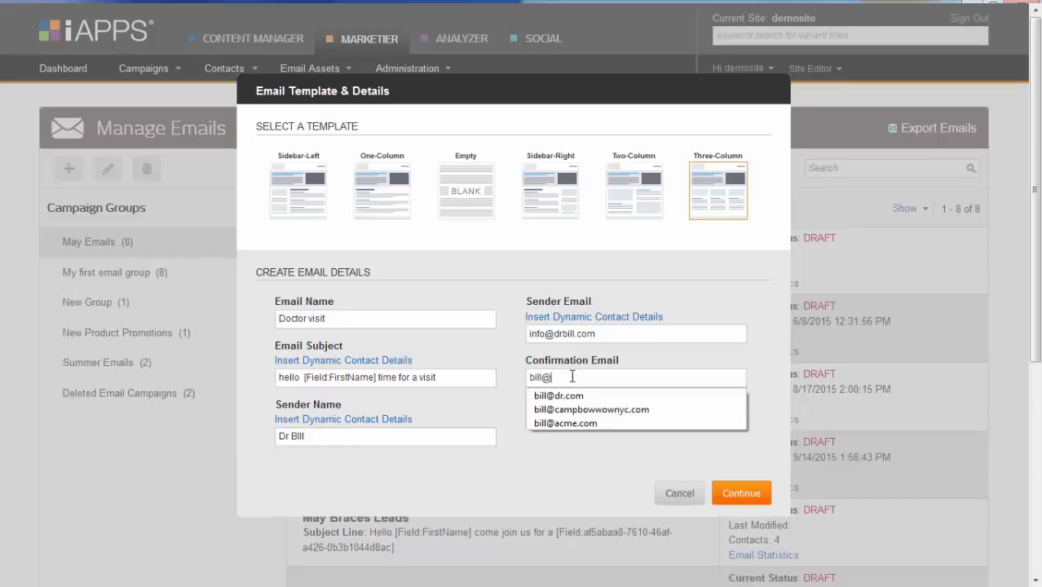
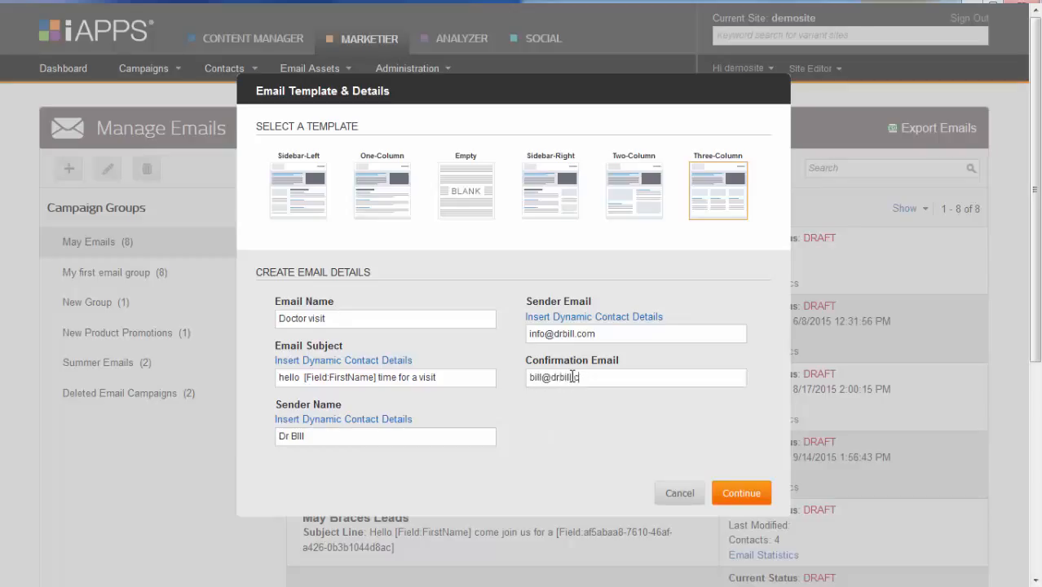
{"action": "left_click", "coordinate": [740, 495]}
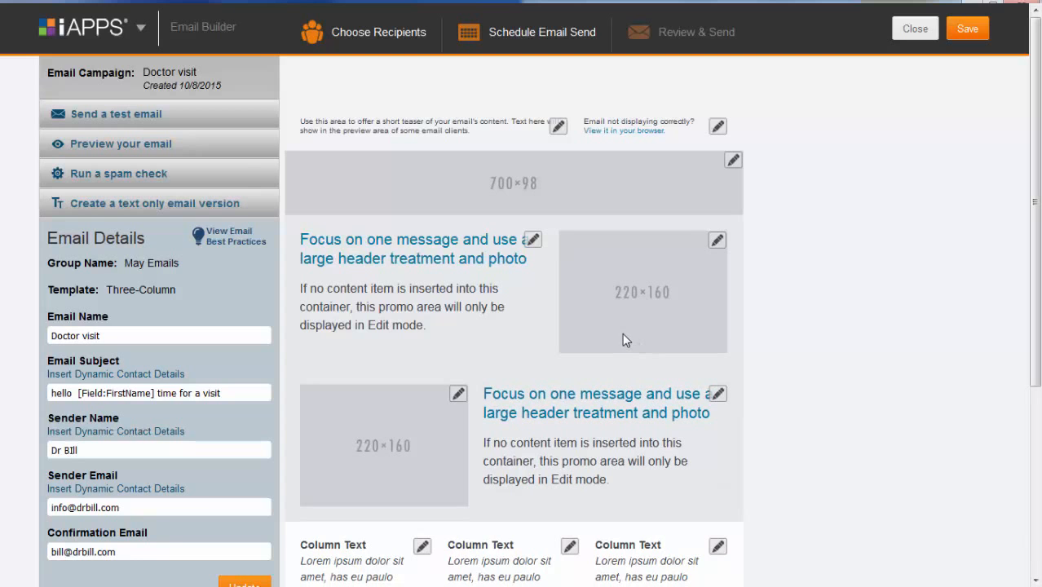
Open the Send Test Email dialog from the Email Builder's left panel.
{"action": "left_click", "coordinate": [191, 118]}
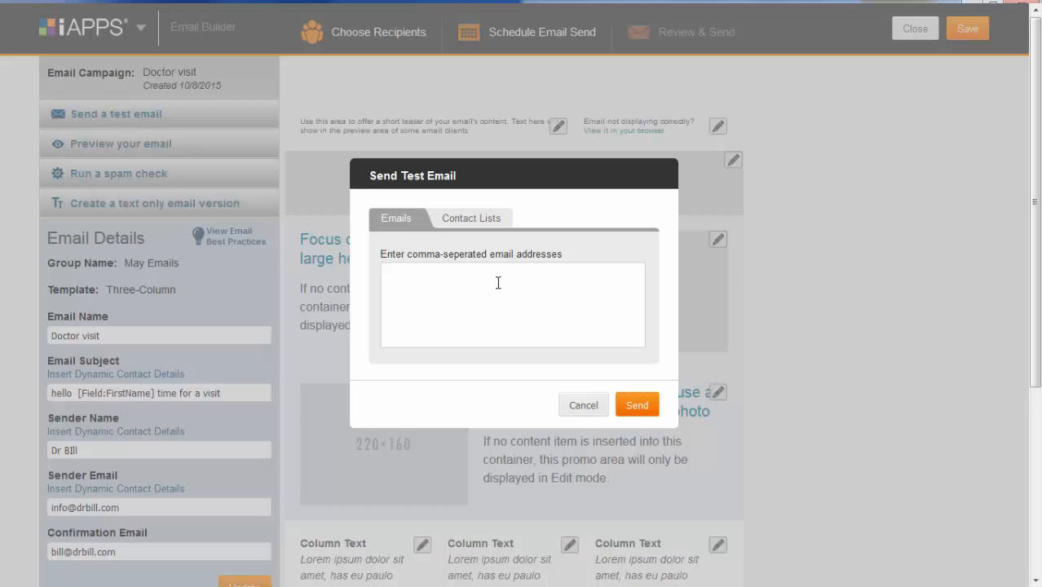
Cancel the Send Test Email dialog without sending anything.
{"action": "left_click", "coordinate": [581, 406]}
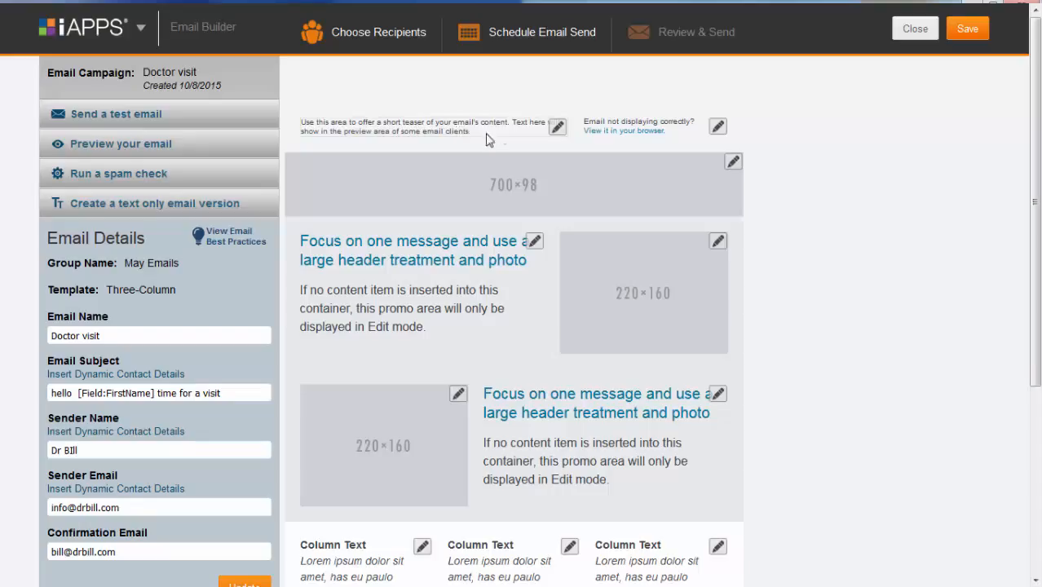
Write the preheader teaser '10% off next teeth cleaning' as new text and save it.
{"action": "left_click", "coordinate": [559, 126]}
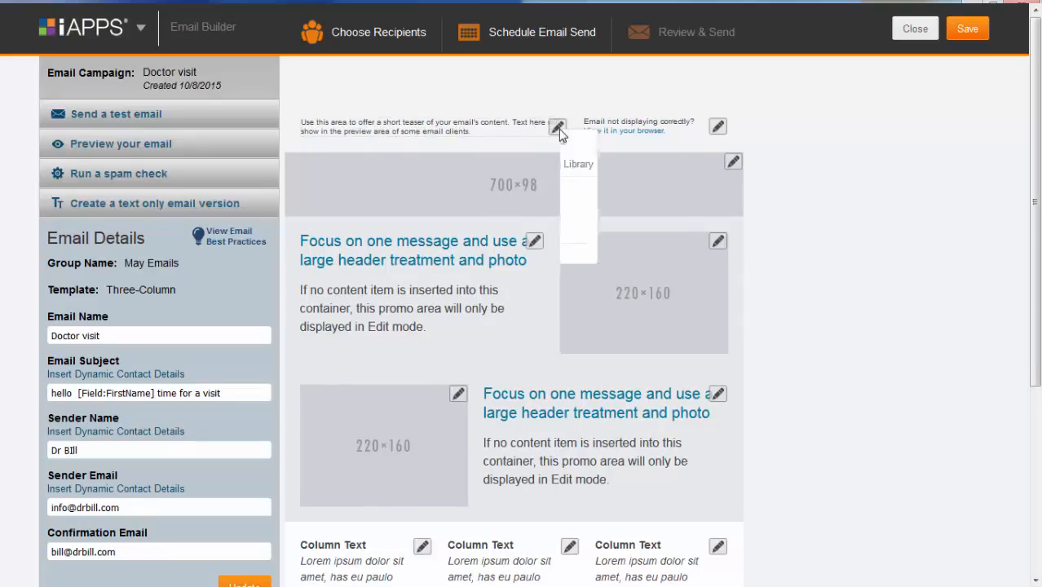
{"action": "left_click", "coordinate": [622, 145]}
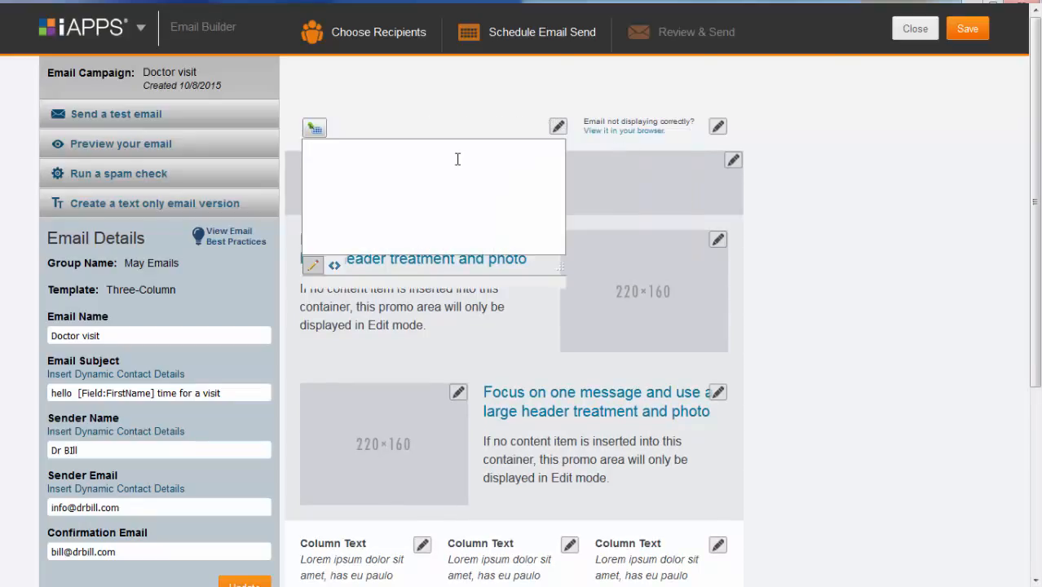
{"action": "type", "text": "10"}
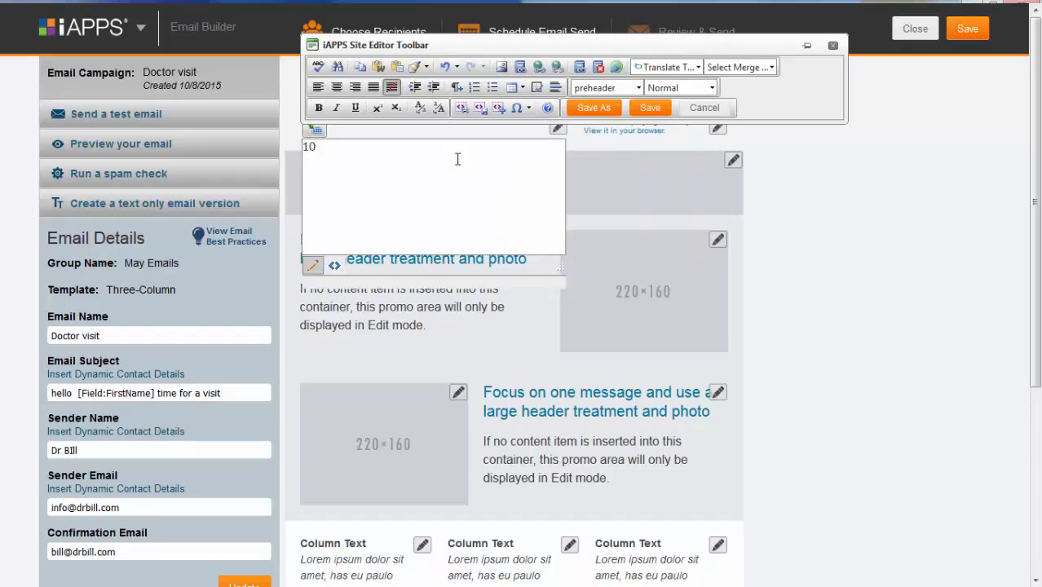
{"action": "type", "text": "% off next teeth clean"}
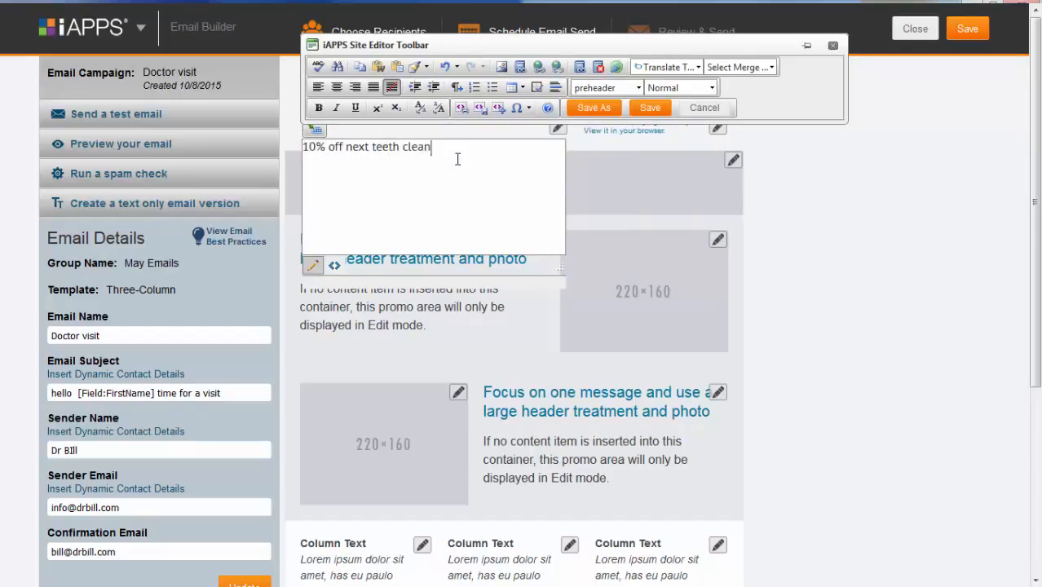
{"action": "type", "text": "ing"}
{"action": "left_click", "coordinate": [646, 108]}
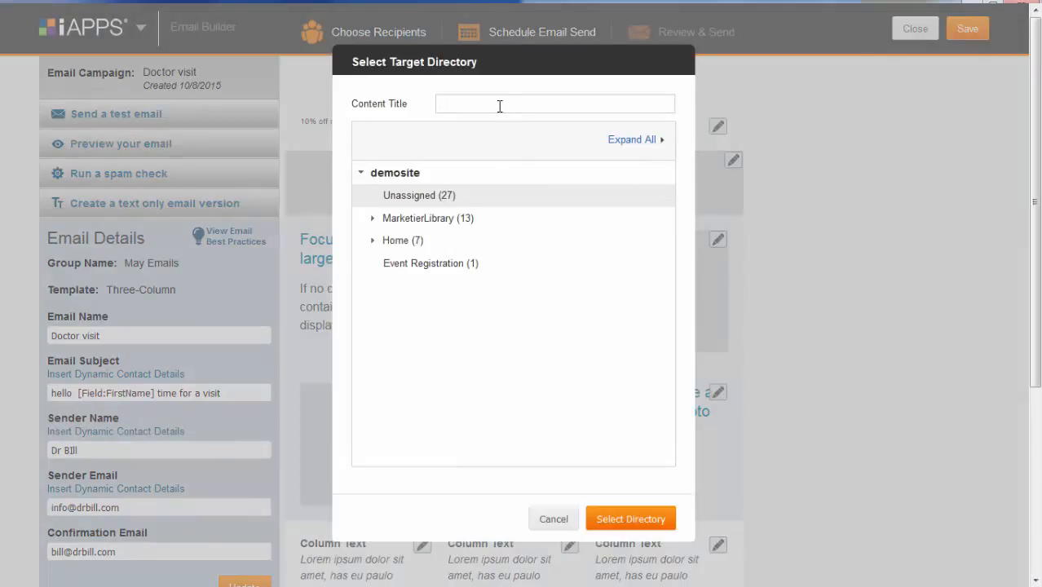
Title it 'top left header' and store it in a new 'teeth cleaning email' folder under Product Promotions.
{"action": "type", "text": "top le"}
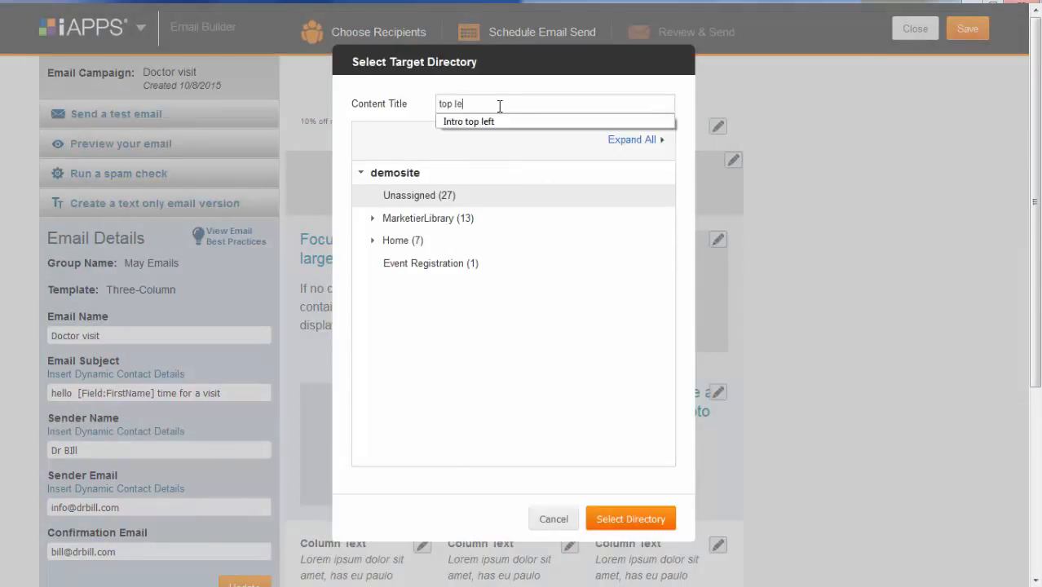
{"action": "type", "text": "ft header"}
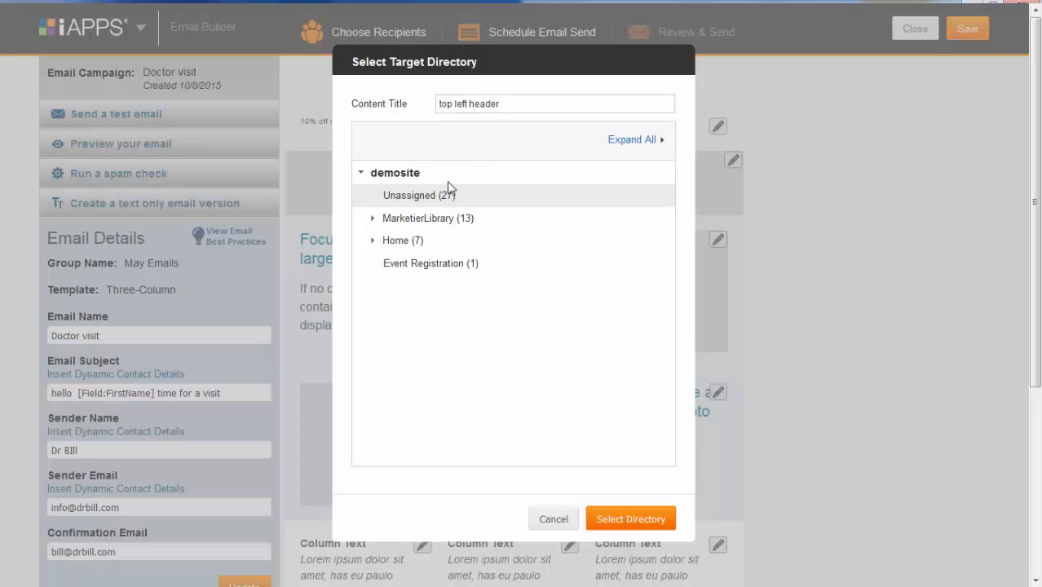
{"action": "left_click", "coordinate": [427, 219]}
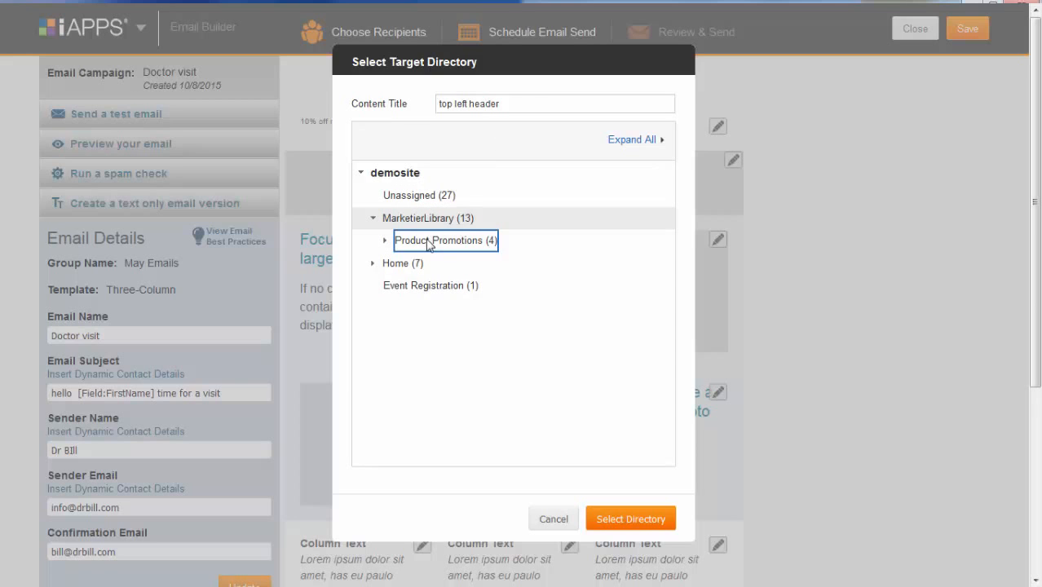
{"action": "left_click", "coordinate": [428, 242]}
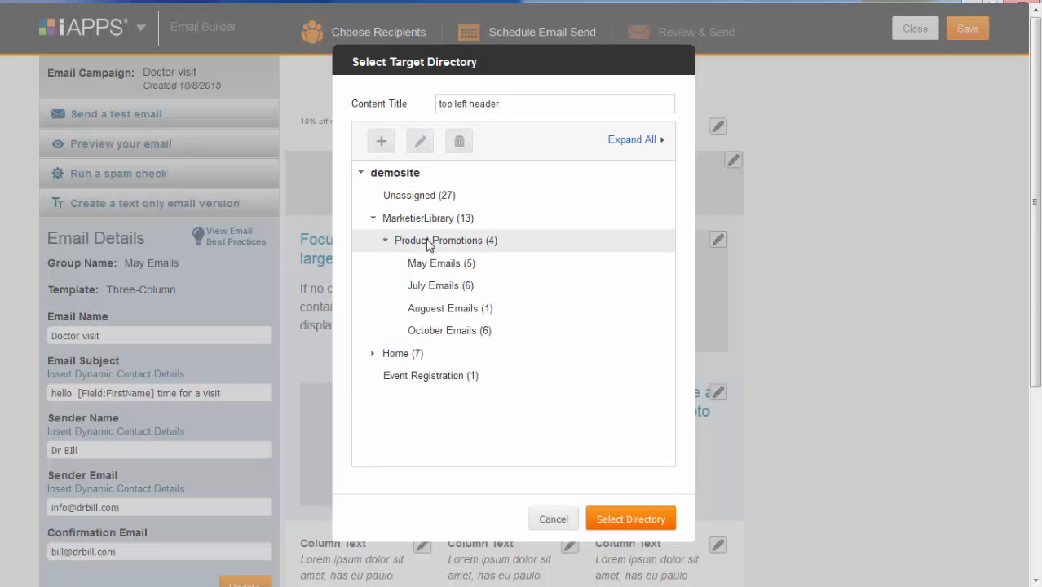
{"action": "left_click", "coordinate": [381, 142]}
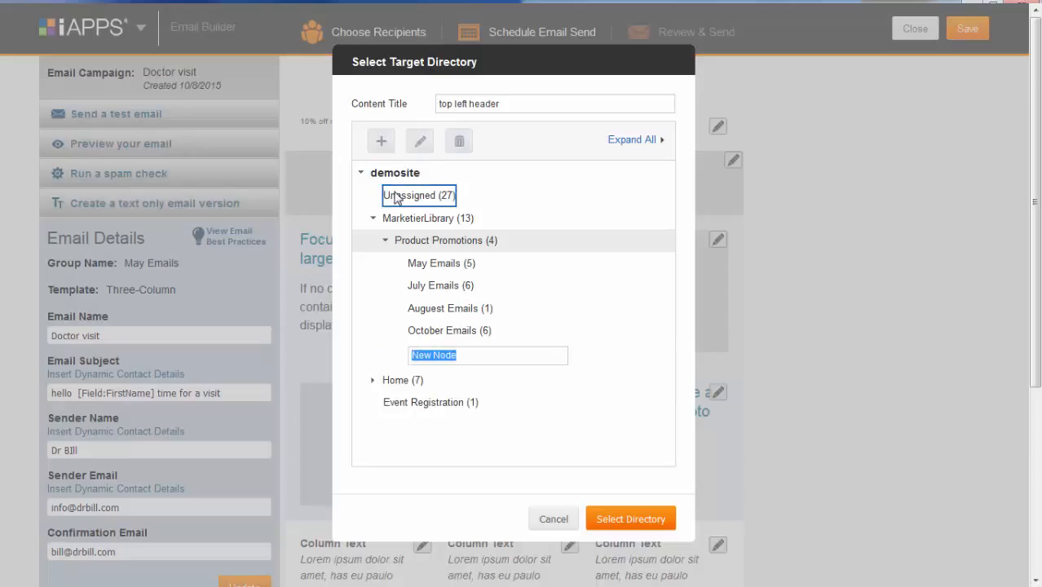
{"action": "type", "text": "teeth cleaning email"}
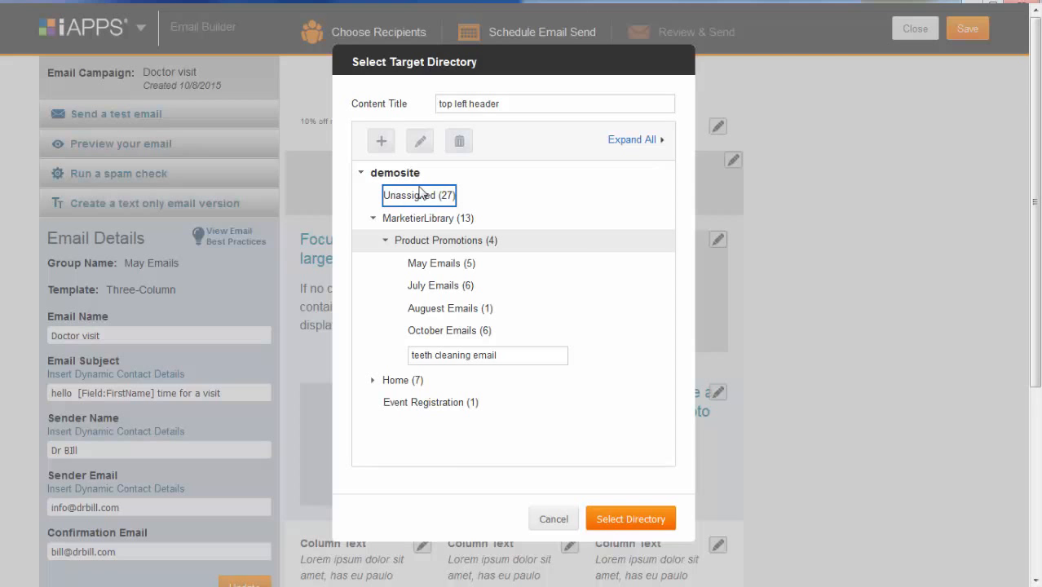
{"action": "left_click", "coordinate": [582, 354]}
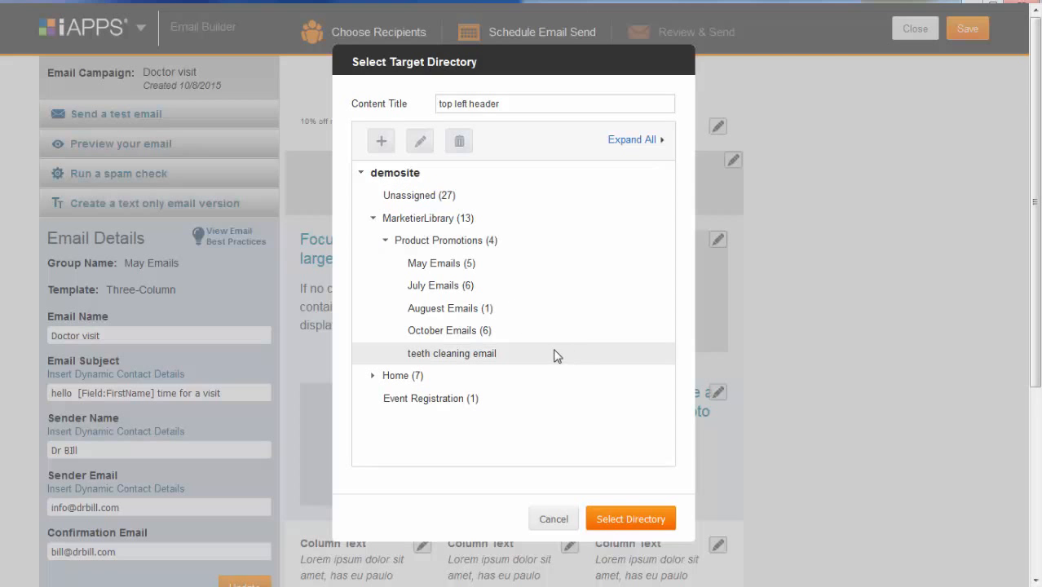
{"action": "left_click", "coordinate": [637, 518]}
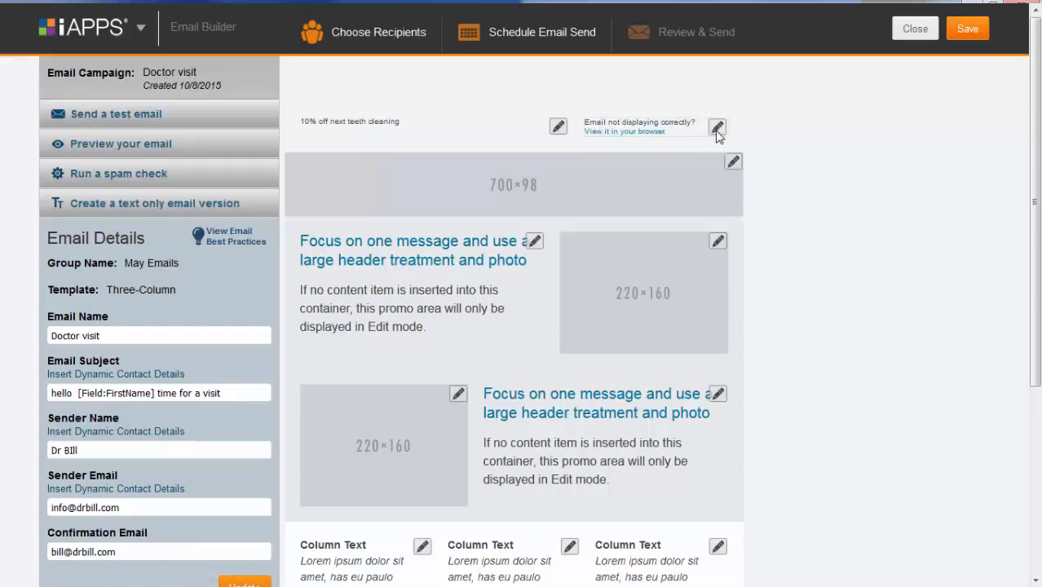
Draft an 'Email not displaying prope…' view-in-browser notice with a link, then cancel it unsaved.
{"action": "left_click", "coordinate": [716, 126]}
{"action": "left_click", "coordinate": [737, 147]}
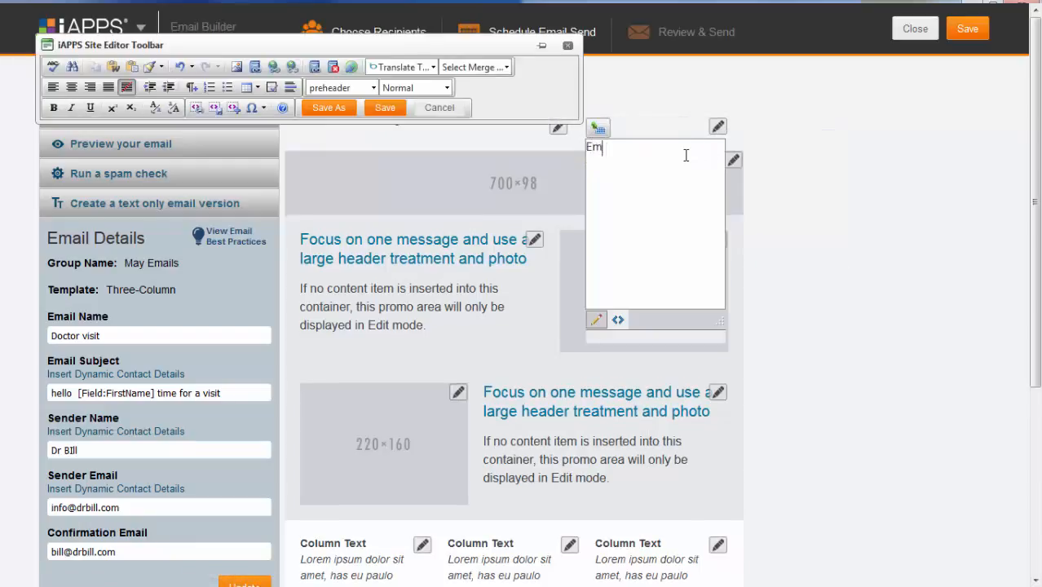
{"action": "type", "text": "Email not displaying prope"}
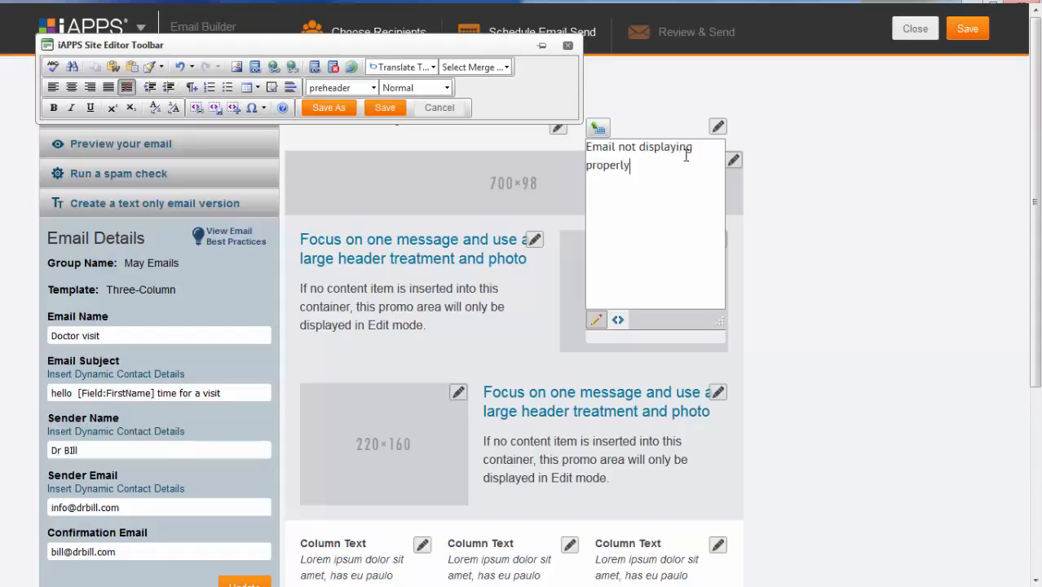
{"action": "left_click", "coordinate": [351, 67]}
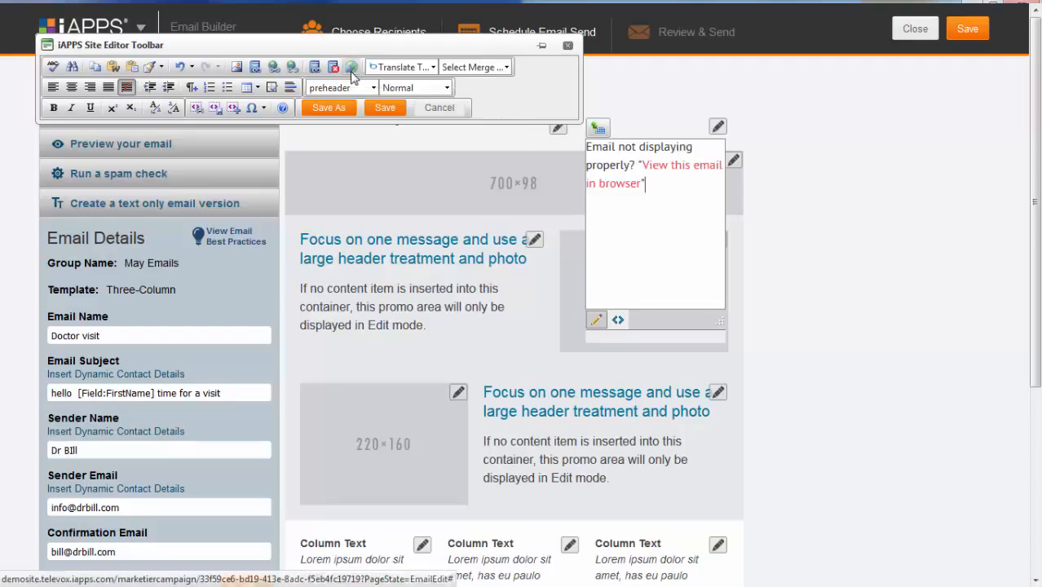
{"action": "left_click", "coordinate": [650, 201]}
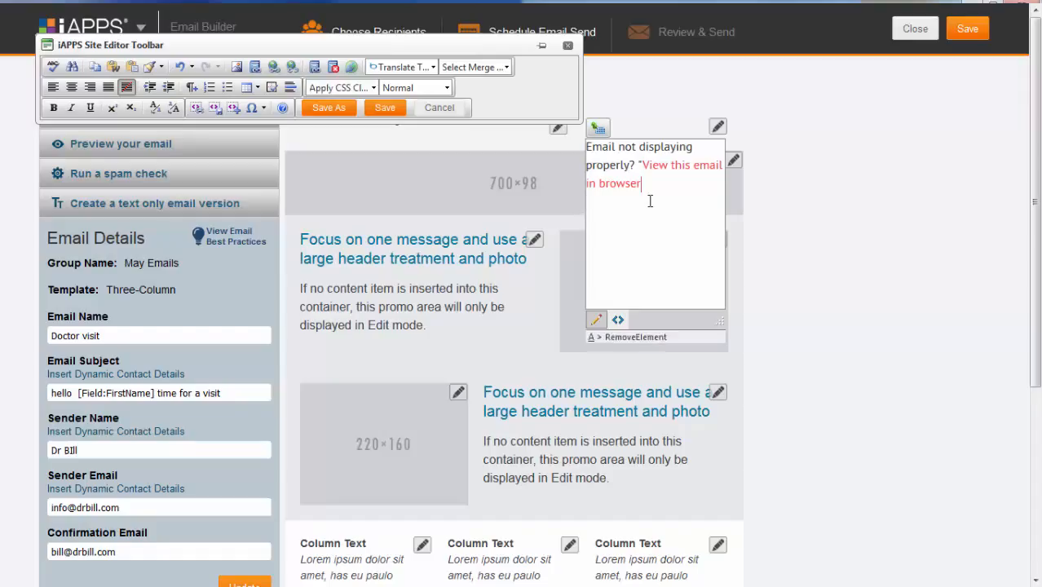
{"action": "key", "text": "Right"}
{"action": "key", "text": "BackSpace"}
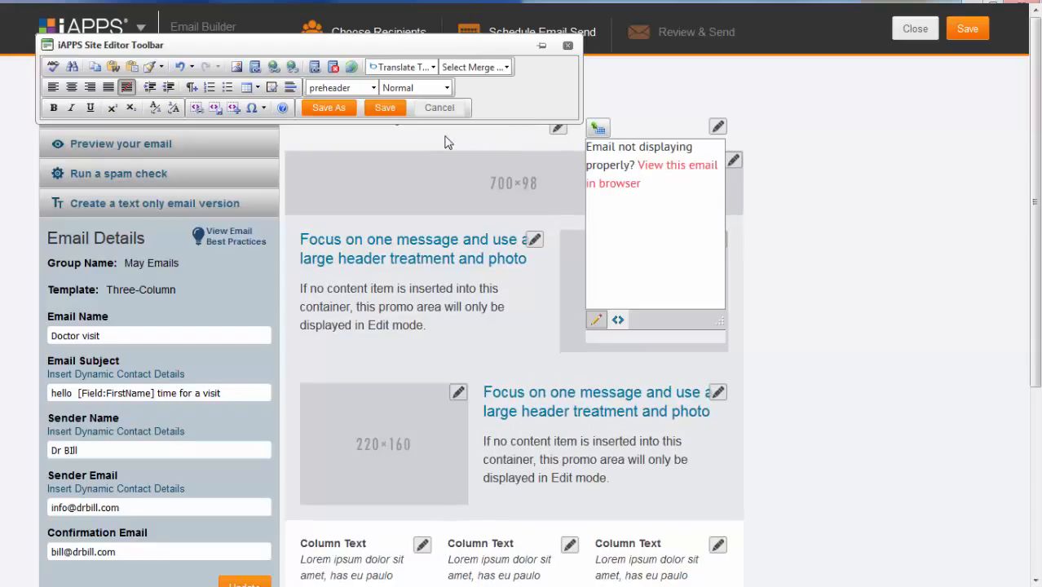
{"action": "left_click", "coordinate": [434, 107]}
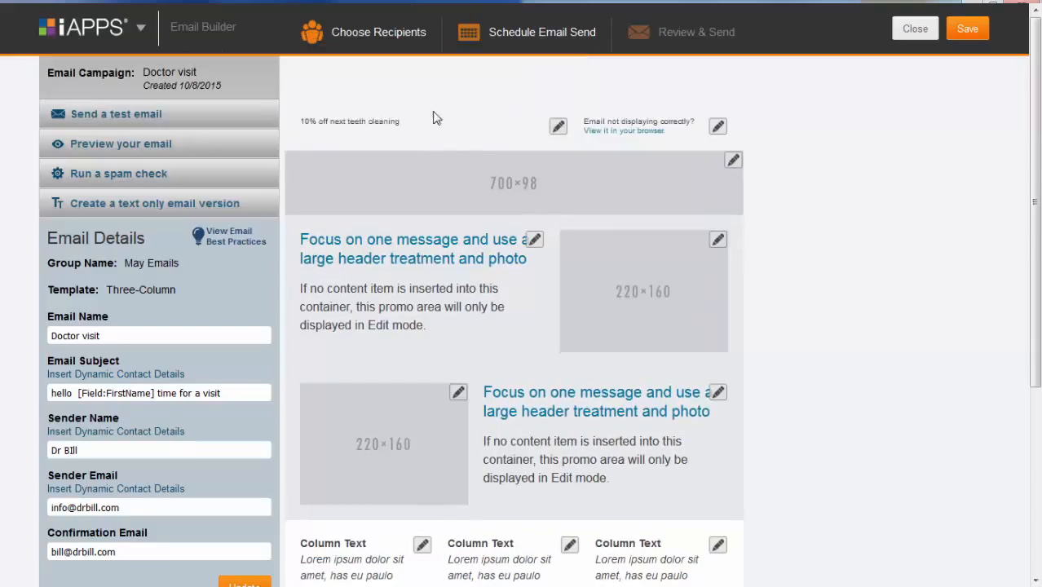
Insert the 'view in browser' text item from MarketierLibrary into the top-right preheader.
{"action": "left_click", "coordinate": [718, 128]}
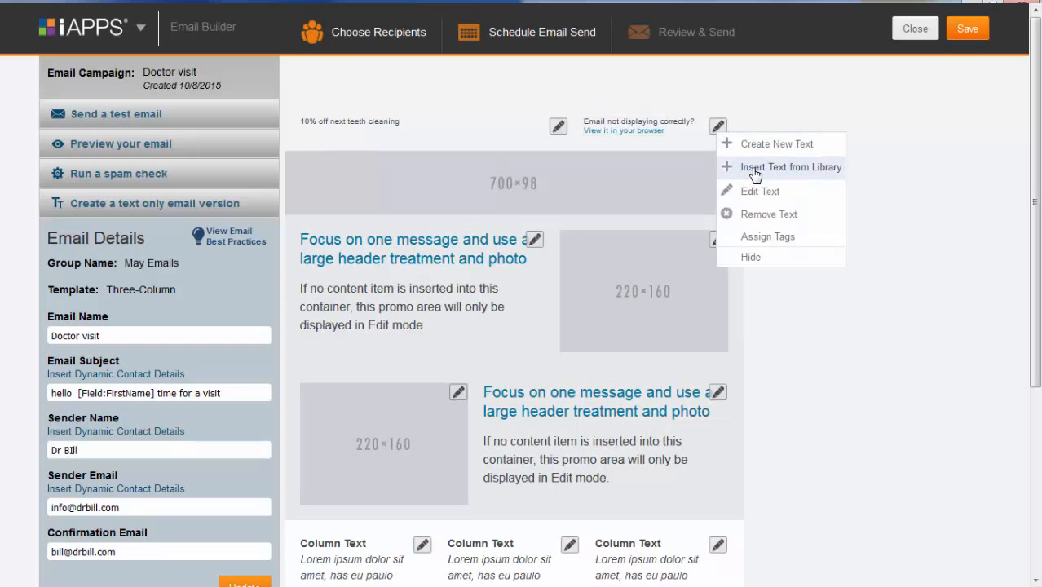
{"action": "left_click", "coordinate": [754, 169]}
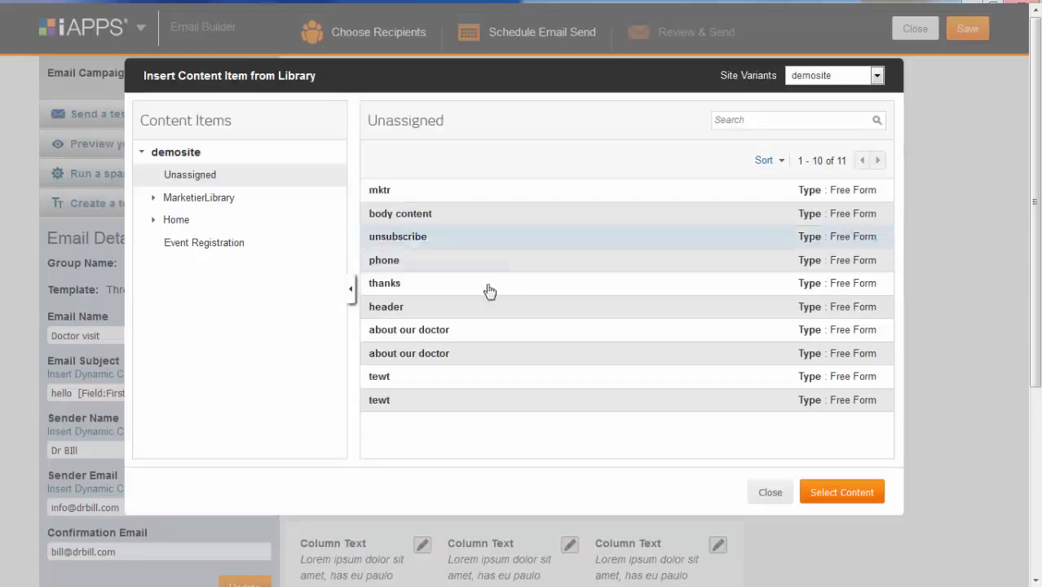
{"action": "left_click", "coordinate": [199, 198]}
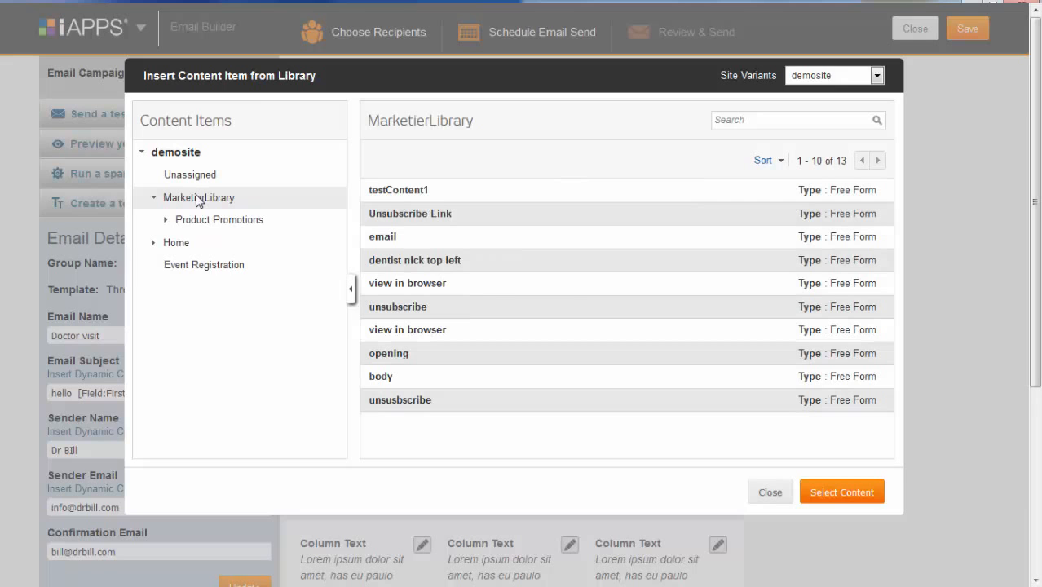
{"action": "left_click", "coordinate": [390, 283]}
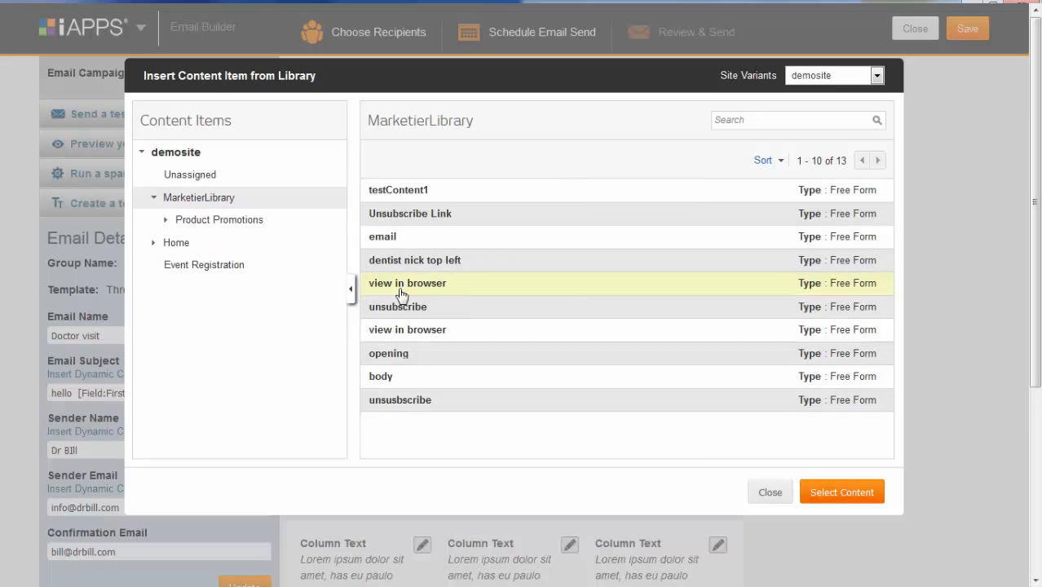
{"action": "left_click", "coordinate": [856, 494]}
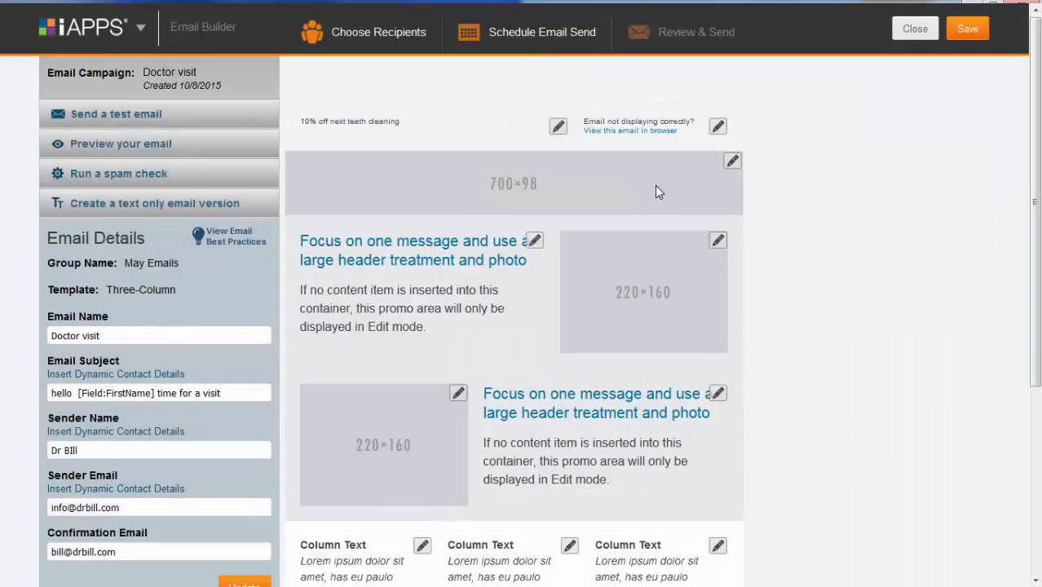
Replace the 700×98 header placeholder with smile6.jpg from the Email Campaigns image library.
{"action": "left_click", "coordinate": [732, 160]}
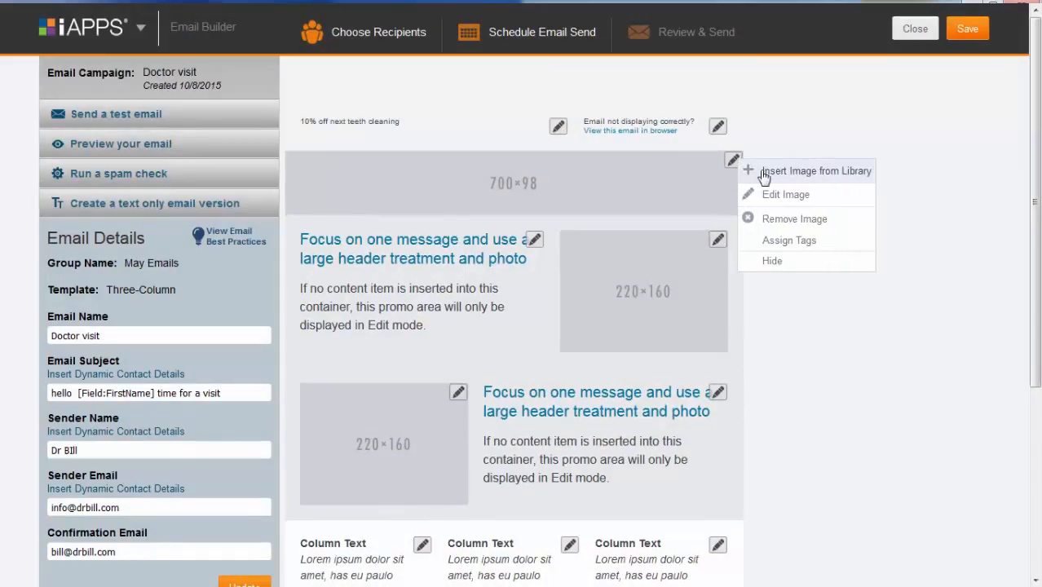
{"action": "left_click", "coordinate": [764, 173]}
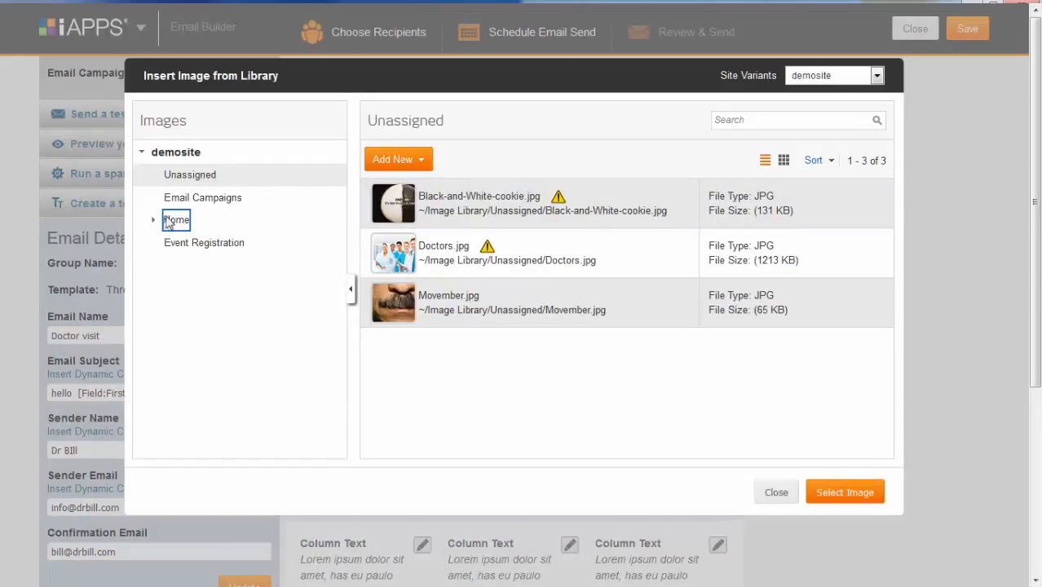
{"action": "left_click", "coordinate": [392, 159]}
{"action": "left_click", "coordinate": [811, 77]}
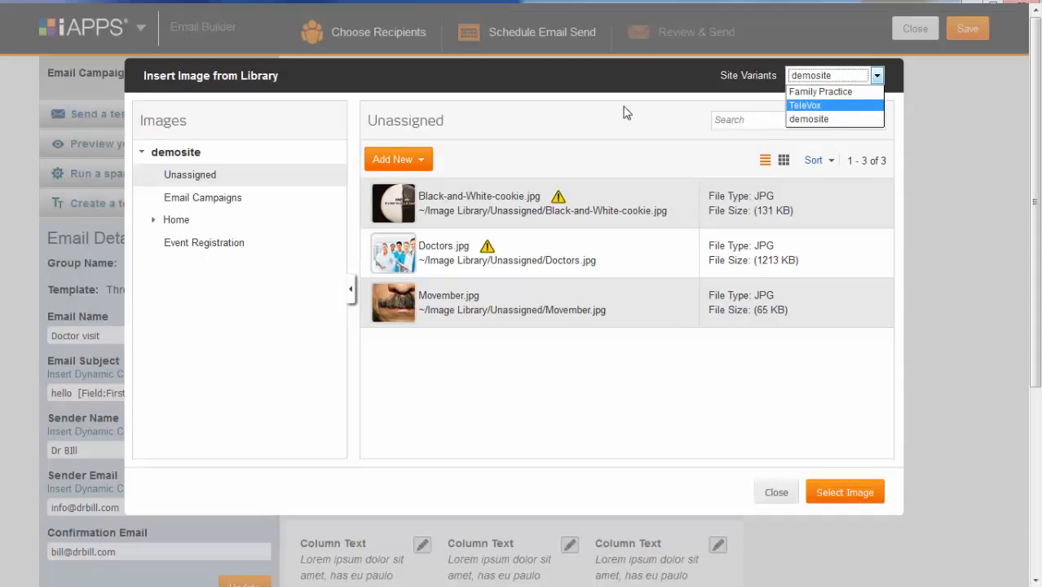
{"action": "left_click", "coordinate": [182, 199]}
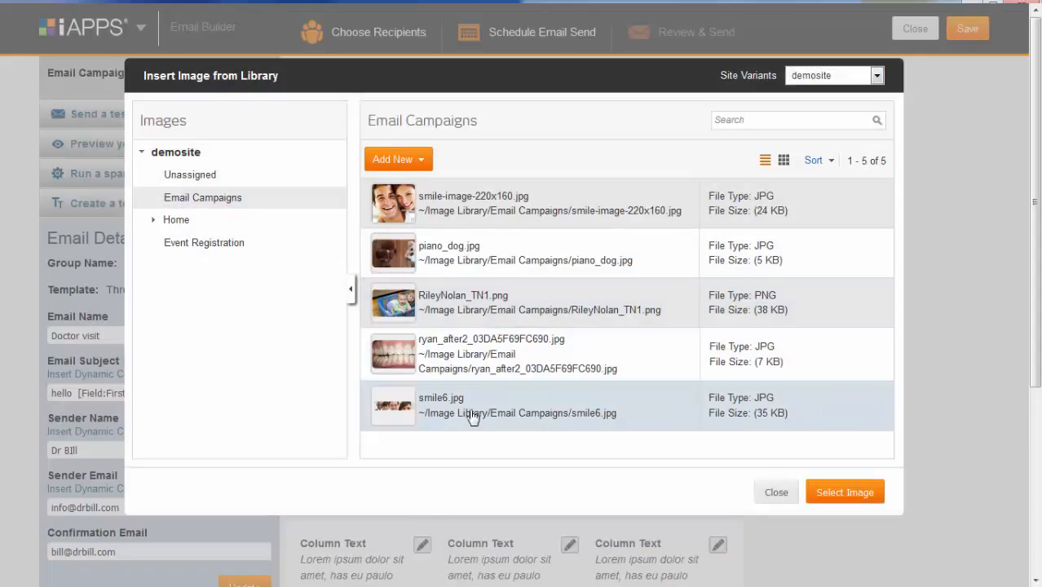
{"action": "left_click", "coordinate": [692, 418]}
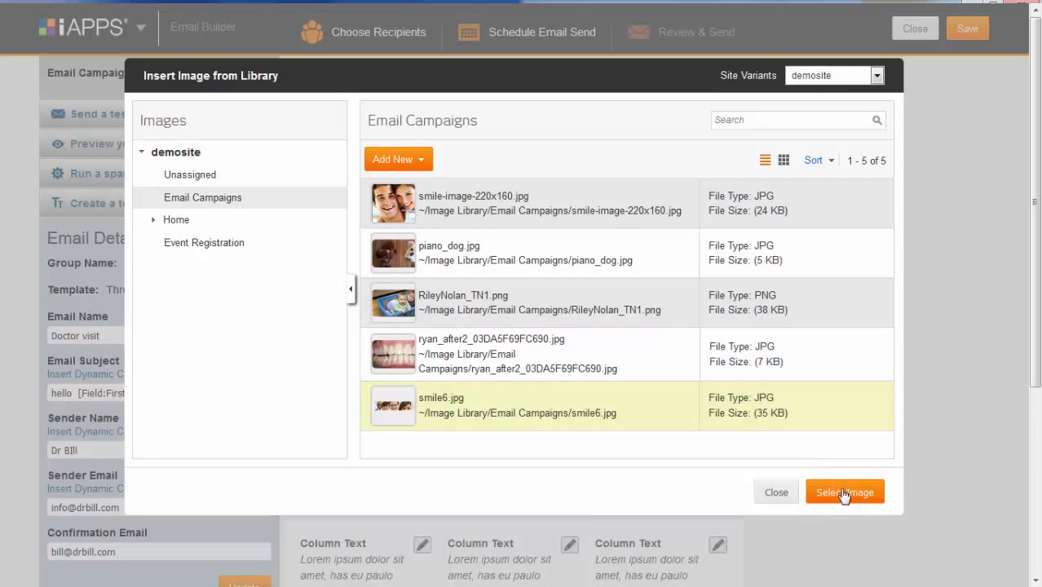
{"action": "left_click", "coordinate": [844, 494]}
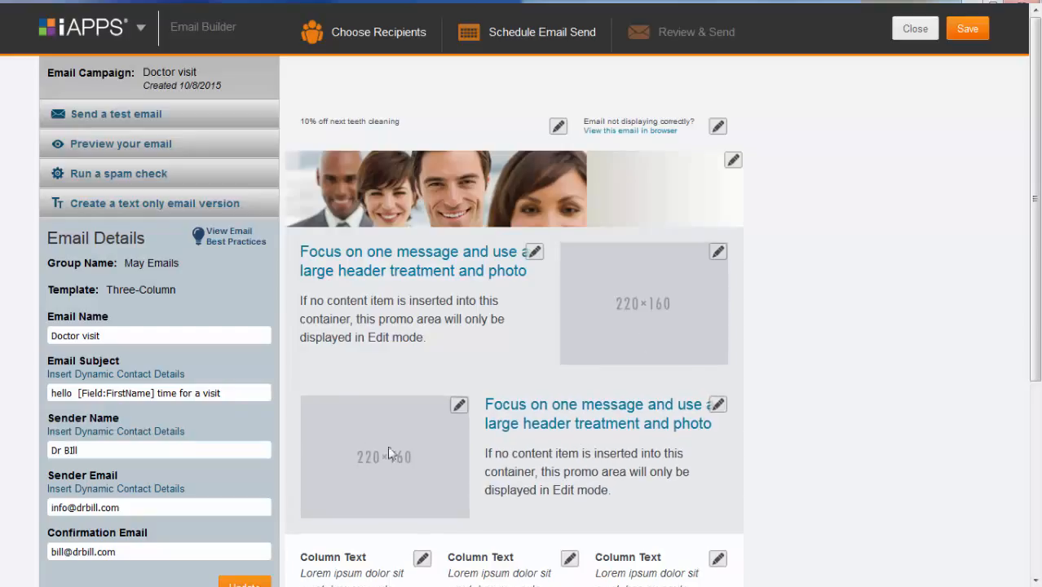
Write '10% off teeth cleaning' as new text in the first promo block, formatted as H3.
{"action": "left_click", "coordinate": [536, 258]}
{"action": "left_click", "coordinate": [553, 271]}
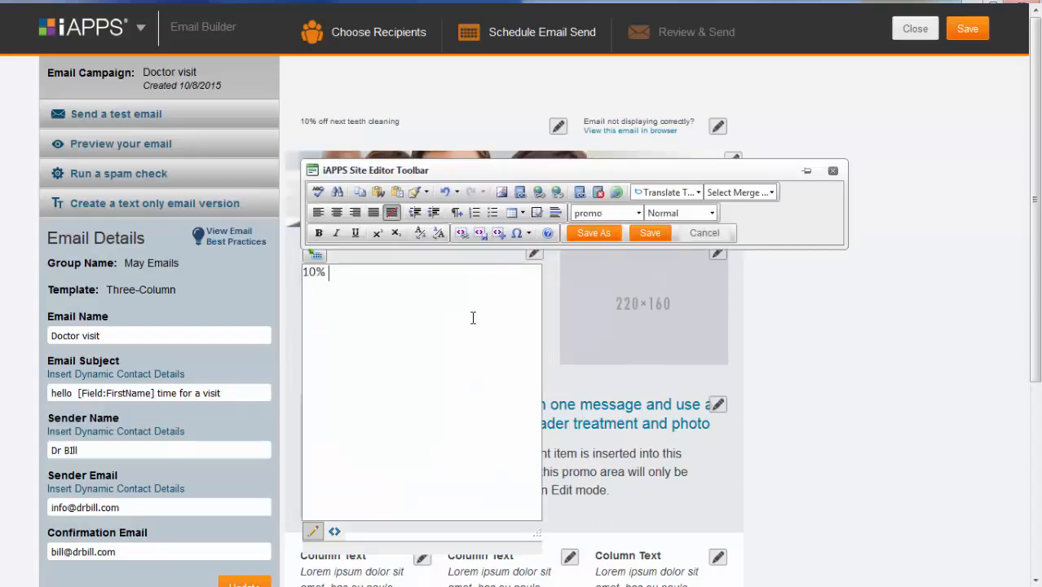
{"action": "type", "text": "10% off teeth clea"}
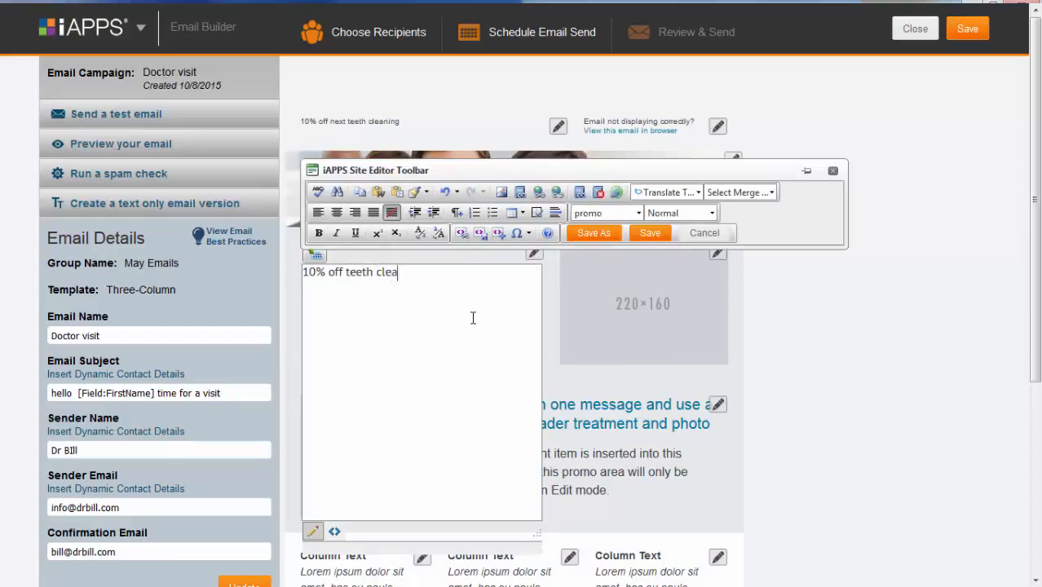
{"action": "type", "text": "ning"}
{"action": "left_click_drag", "start_coordinate": [422, 272], "coordinate": [315, 278]}
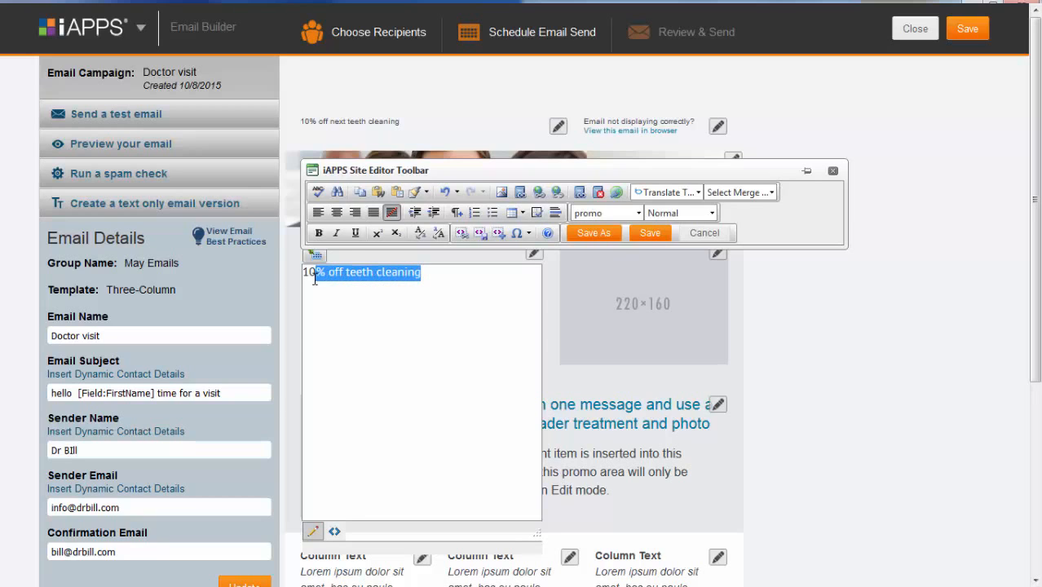
{"action": "left_click_drag", "start_coordinate": [441, 278], "coordinate": [293, 281]}
{"action": "left_click", "coordinate": [680, 213]}
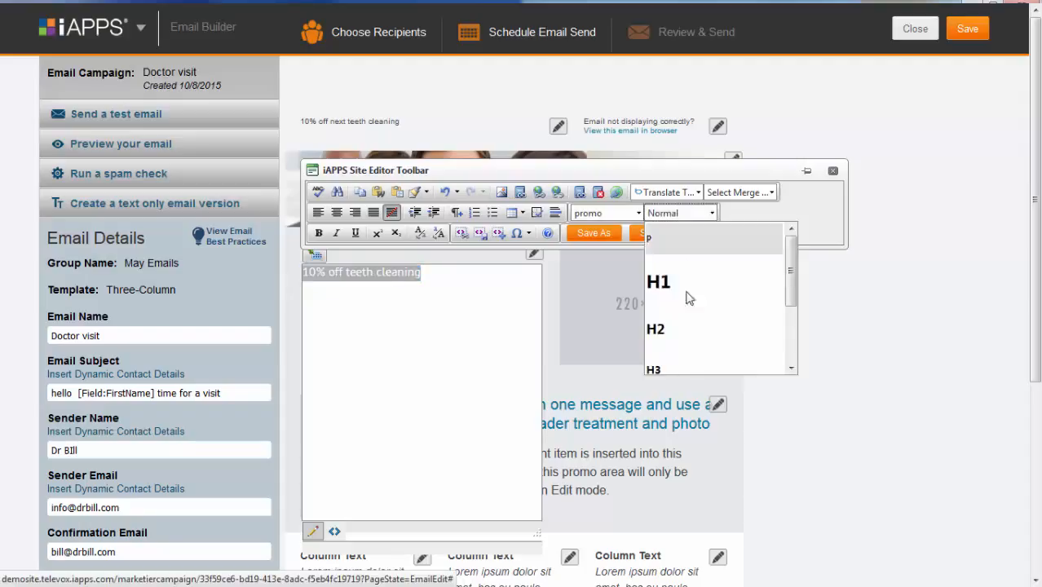
{"action": "left_click", "coordinate": [687, 366]}
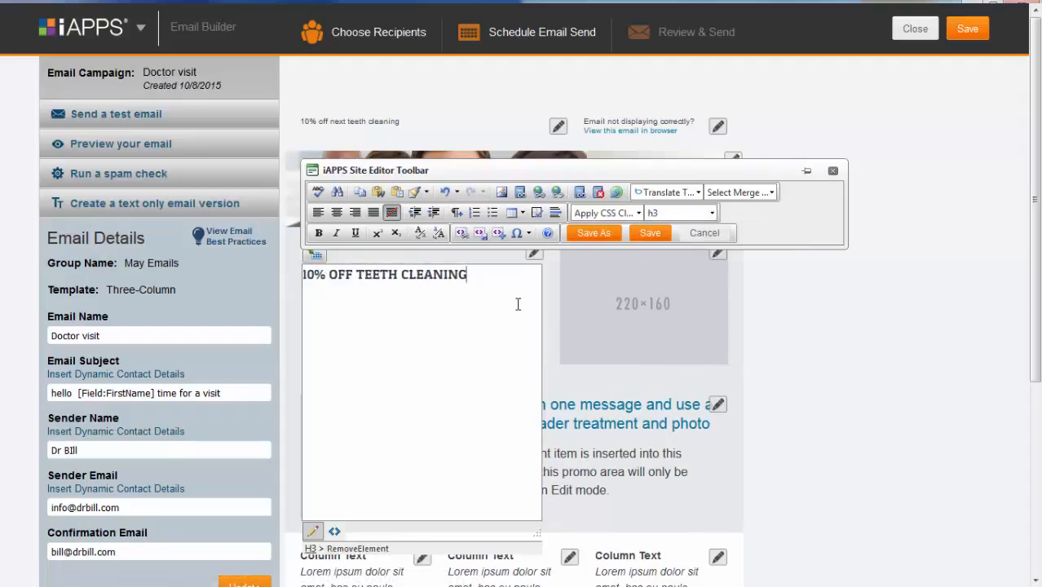
Add a 'Hello [FirstName],' greeting and the 'We can't wait to see you again…' offer text.
{"action": "key", "text": "Return"}
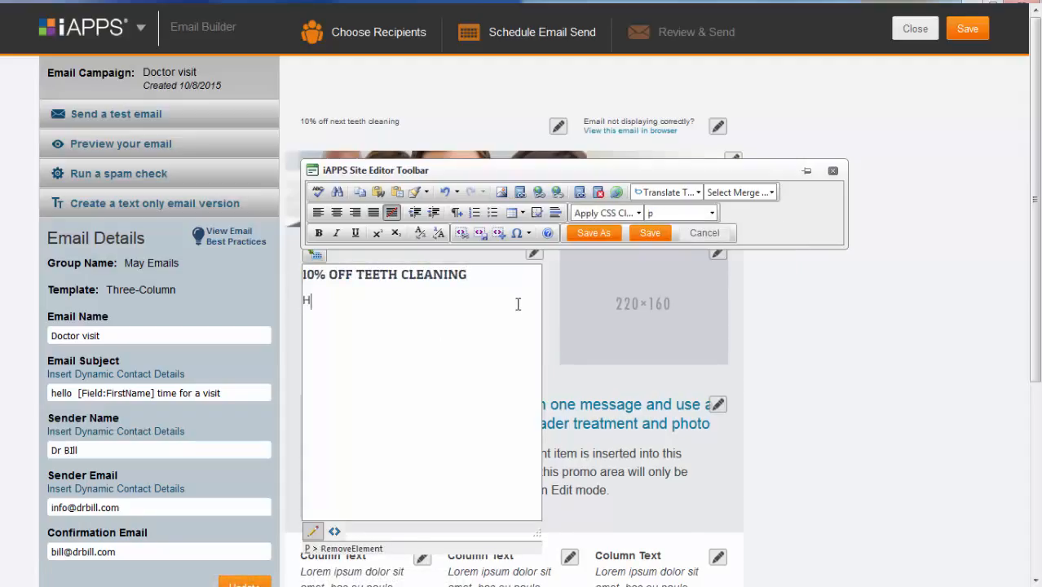
{"action": "left_click", "coordinate": [742, 196]}
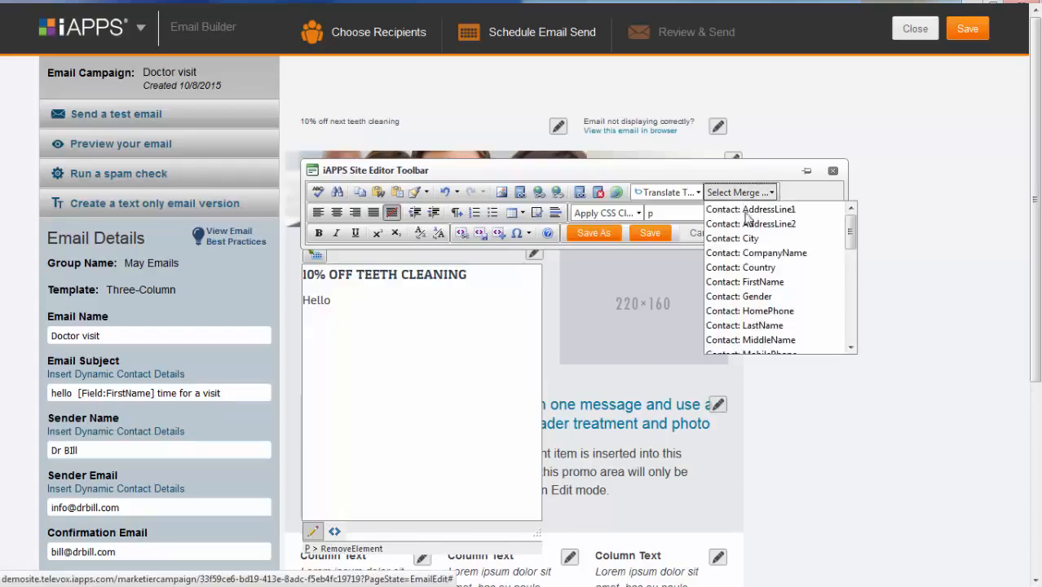
{"action": "left_click", "coordinate": [764, 282]}
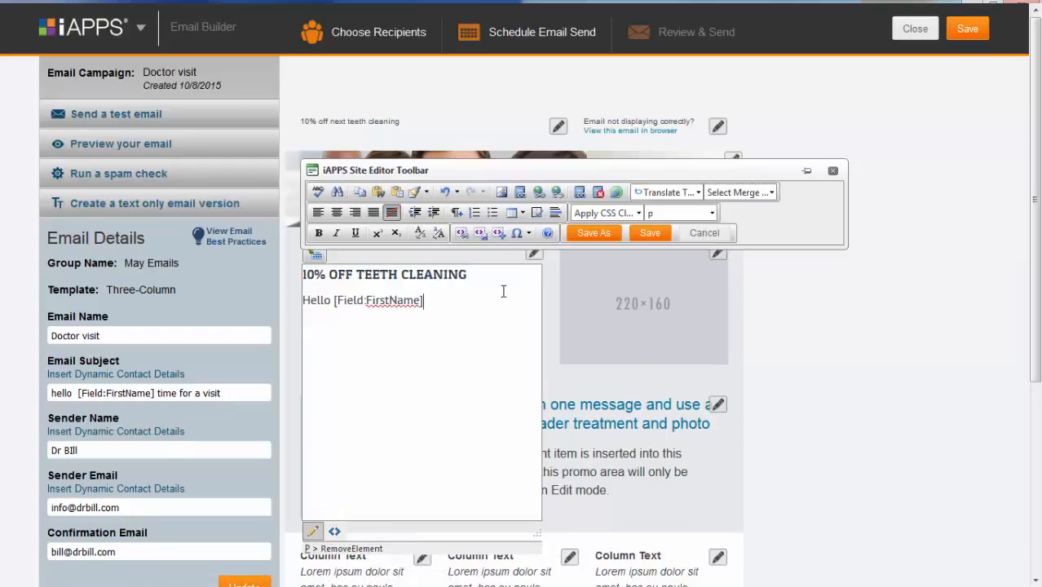
{"action": "type", "text": ","}
{"action": "key", "text": "Return"}
{"action": "type", "text": "We can't wait to see you again, come this week for 10% off a teeth cleani"}
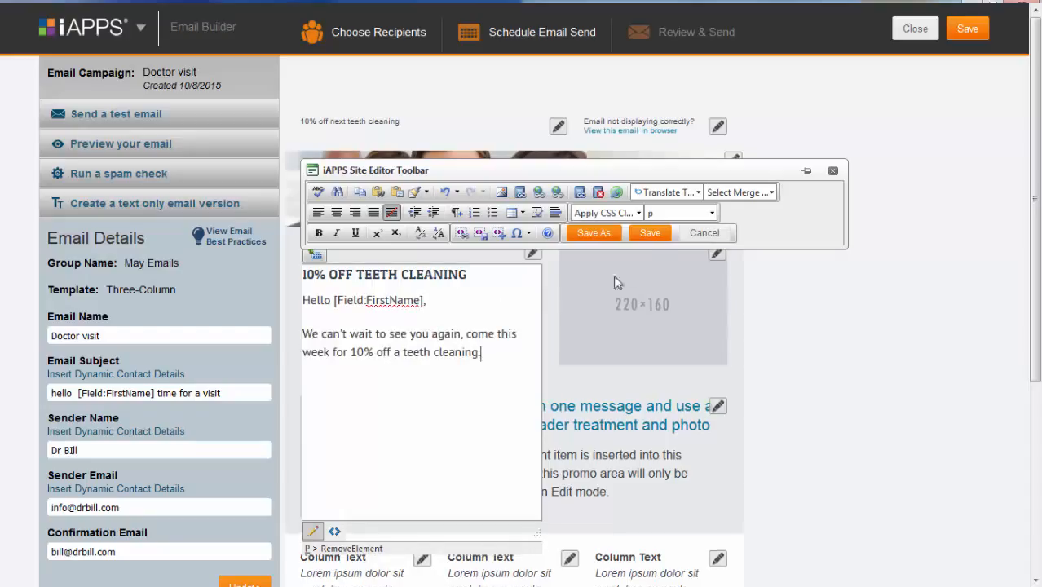
Save the promo text as 'body' in the teeth cleaning email library folder.
{"action": "left_click", "coordinate": [650, 234]}
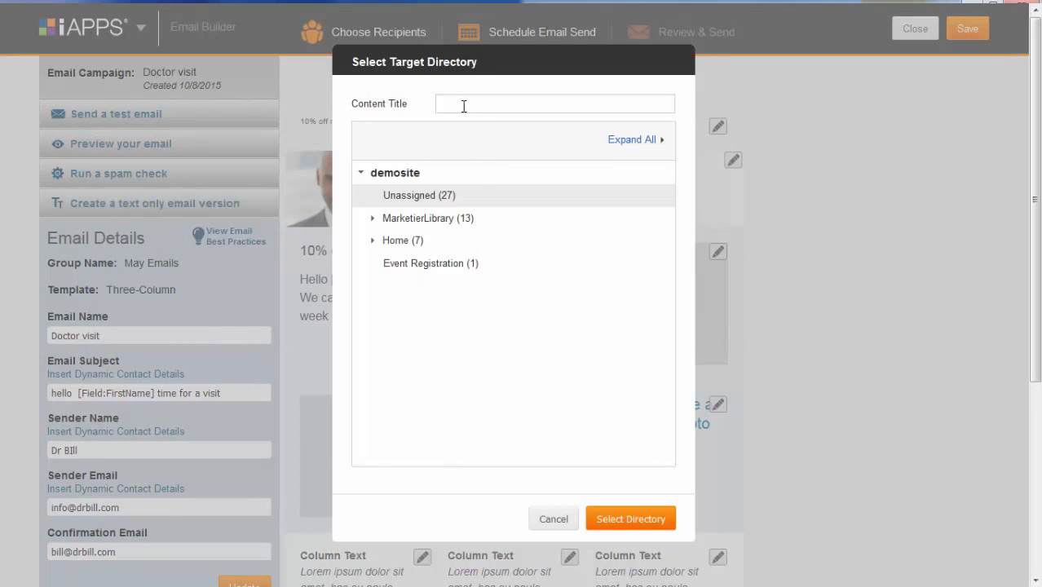
{"action": "type", "text": "bod"}
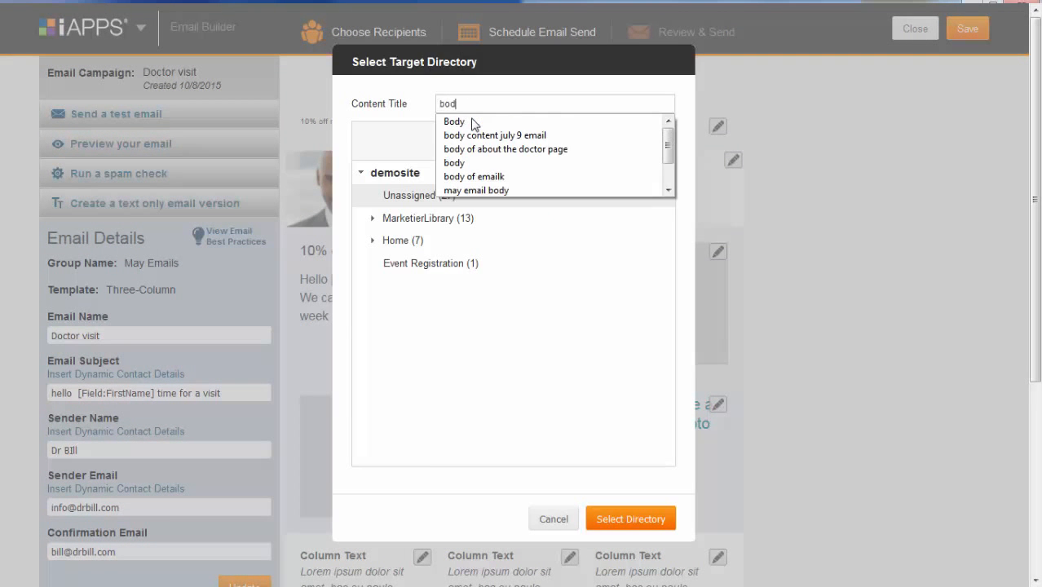
{"action": "type", "text": "y"}
{"action": "left_click", "coordinate": [372, 218]}
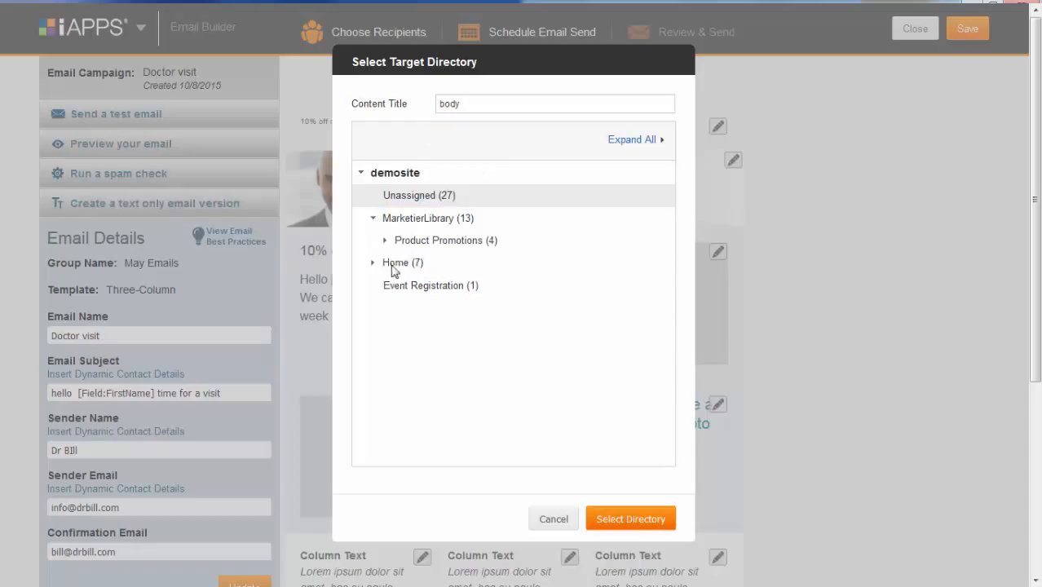
{"action": "left_click", "coordinate": [386, 241]}
{"action": "left_click", "coordinate": [446, 354]}
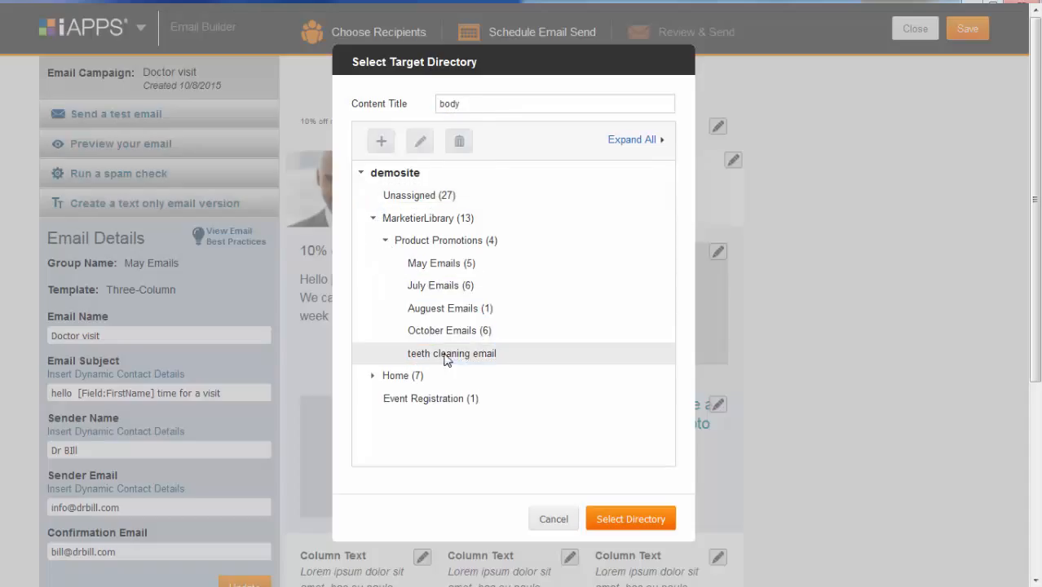
{"action": "left_click", "coordinate": [633, 519]}
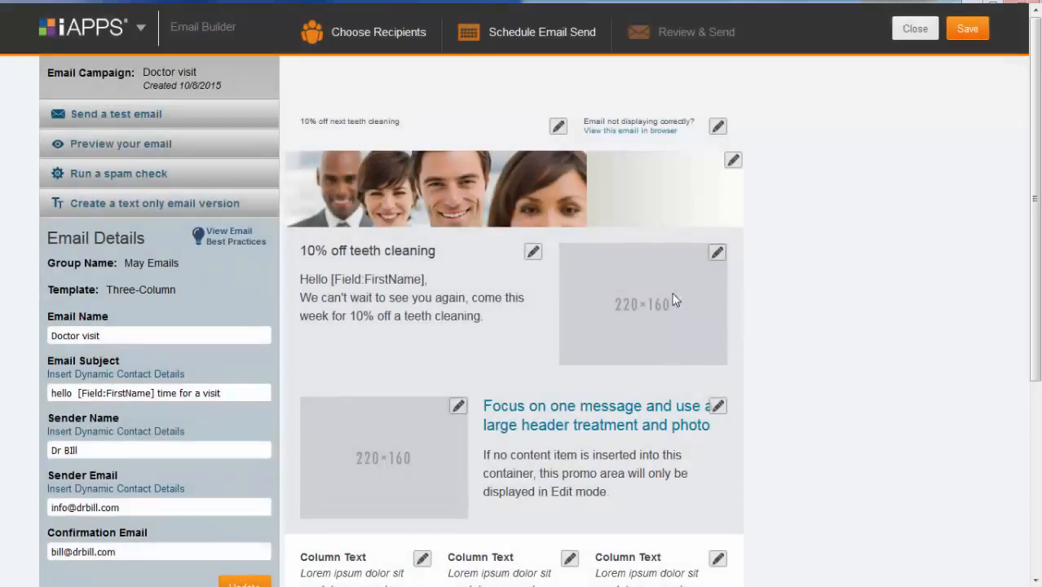
Insert smile-image-220x160.jpg from Email Campaigns into the first promo's 220×160 image slot.
{"action": "left_click", "coordinate": [717, 252]}
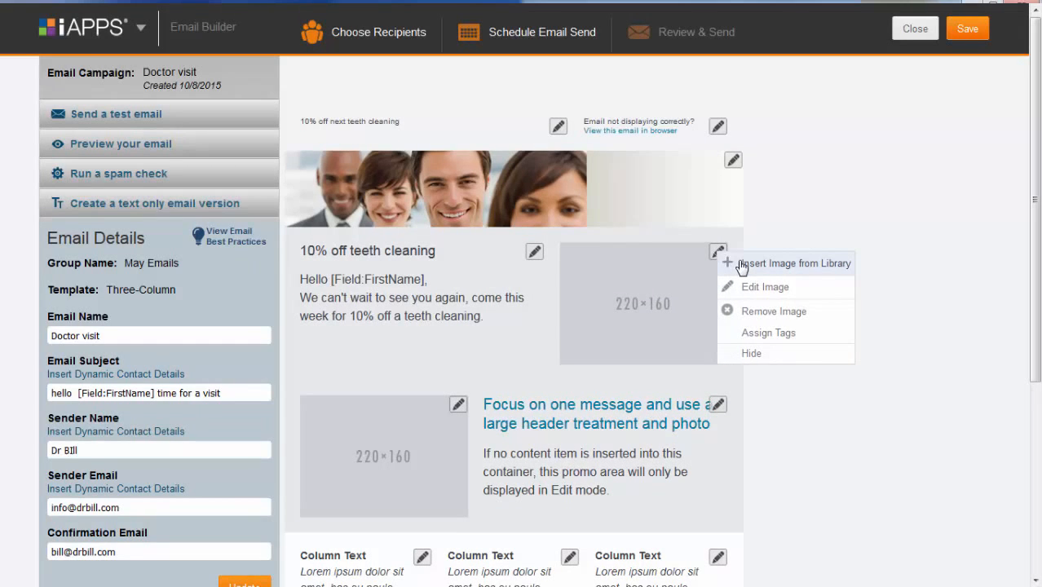
{"action": "left_click", "coordinate": [741, 265]}
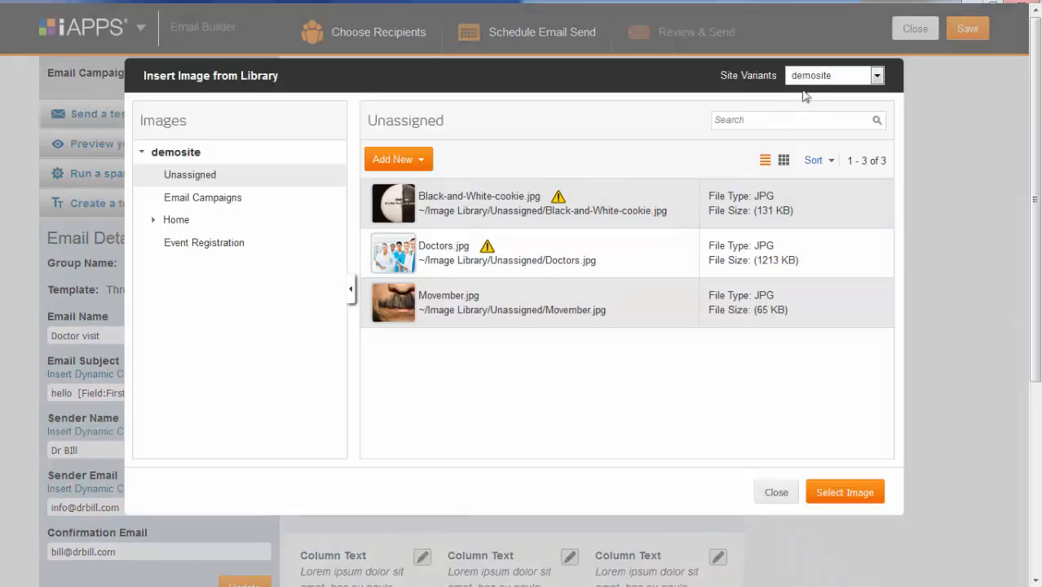
{"action": "left_click", "coordinate": [211, 198]}
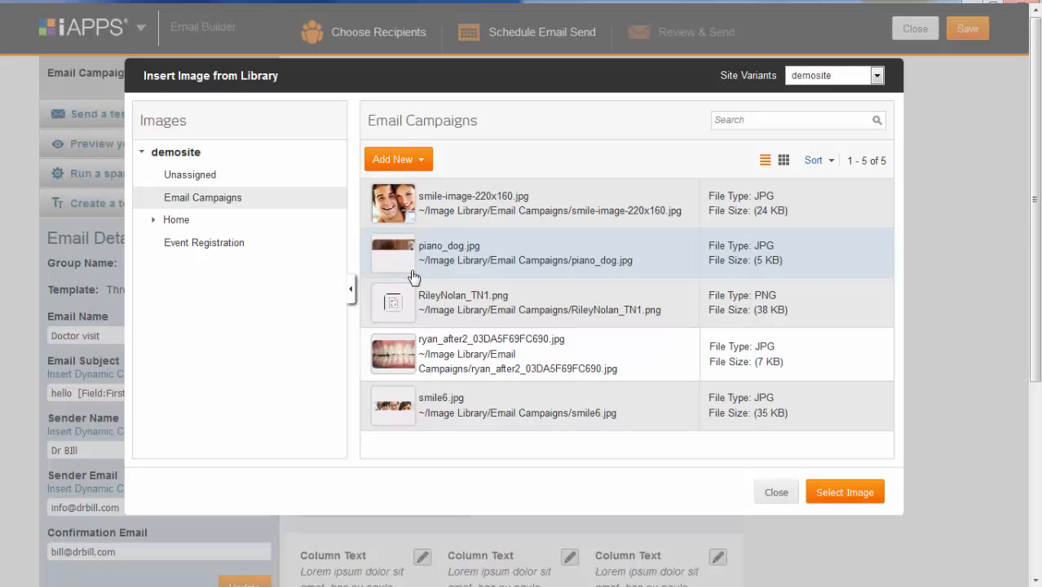
{"action": "left_click", "coordinate": [467, 206]}
{"action": "left_click", "coordinate": [845, 492]}
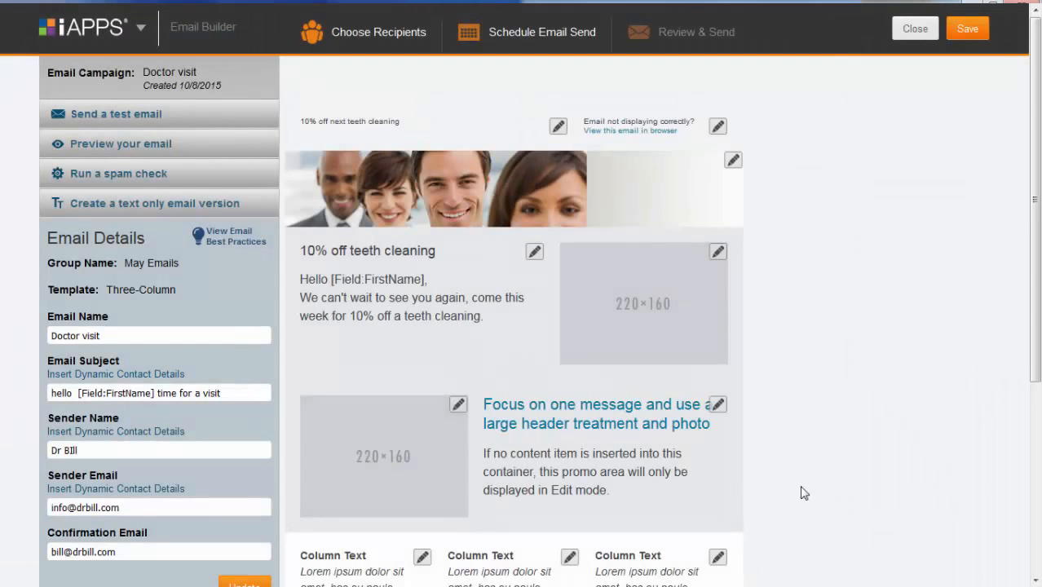
{"action": "scroll", "coordinate": [628, 456], "scroll_direction": "down", "scroll_amount": 3}
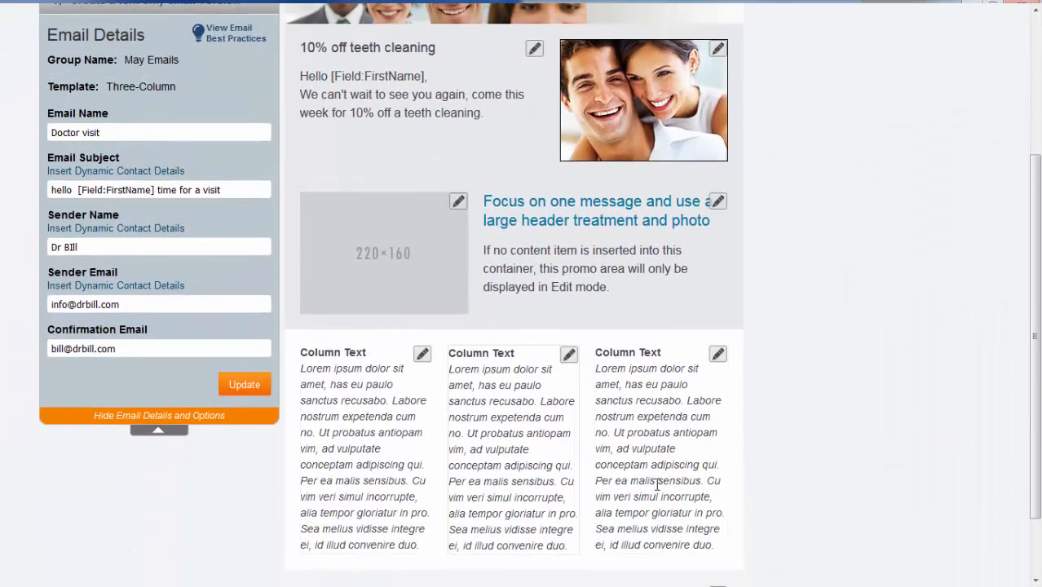
Start new text in the first column and insert piano_dog.jpg from the Email Campaigns folder.
{"action": "left_click", "coordinate": [423, 355]}
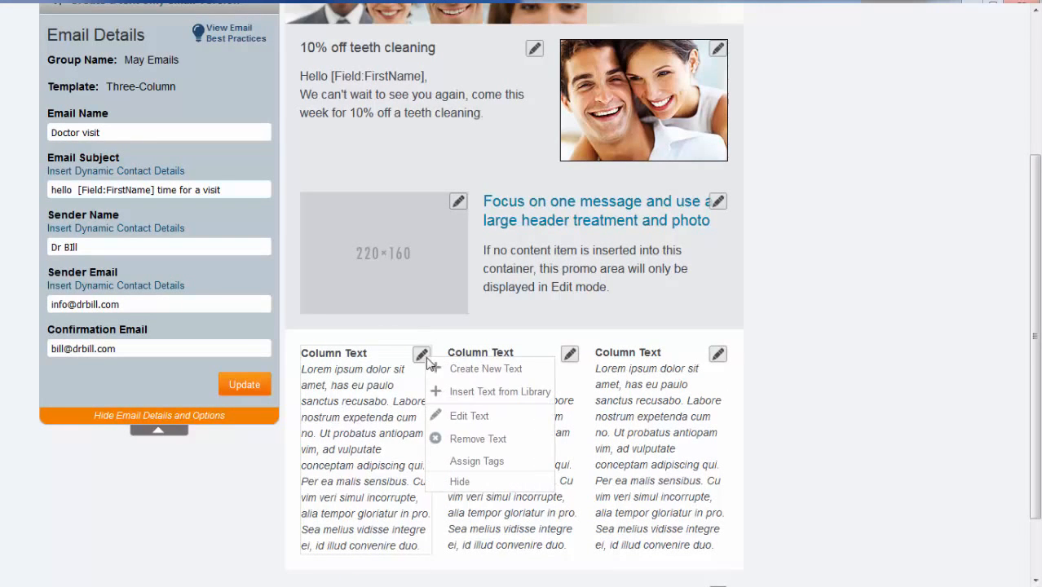
{"action": "left_click", "coordinate": [485, 368]}
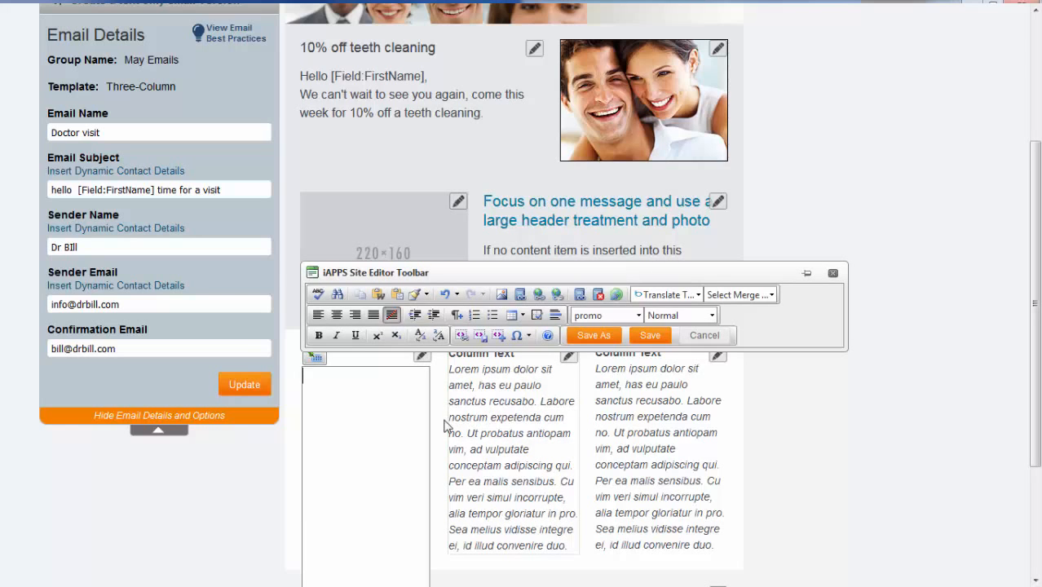
{"action": "left_click", "coordinate": [500, 295]}
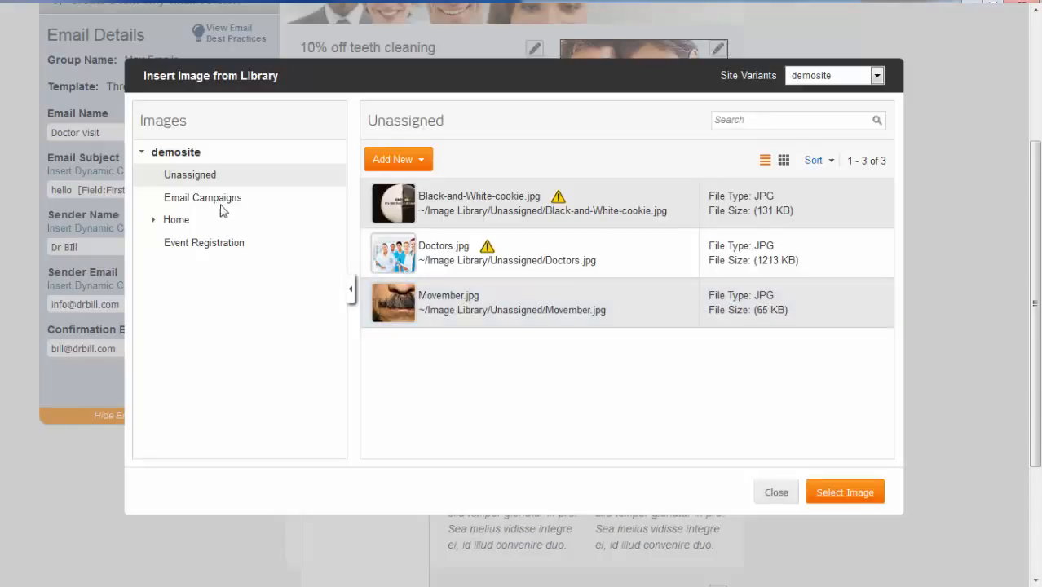
{"action": "left_click", "coordinate": [222, 209]}
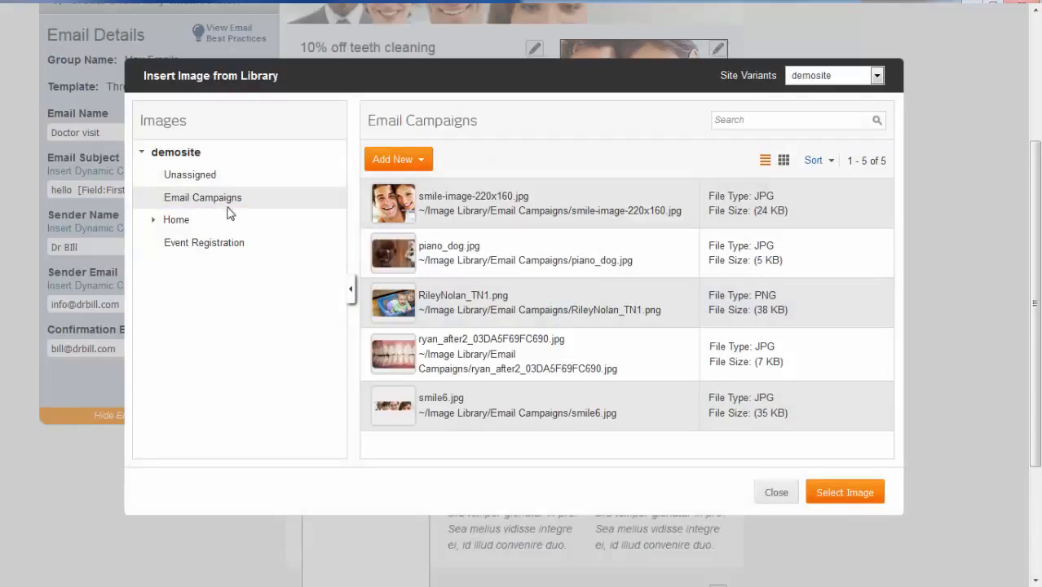
{"action": "left_click", "coordinate": [541, 248]}
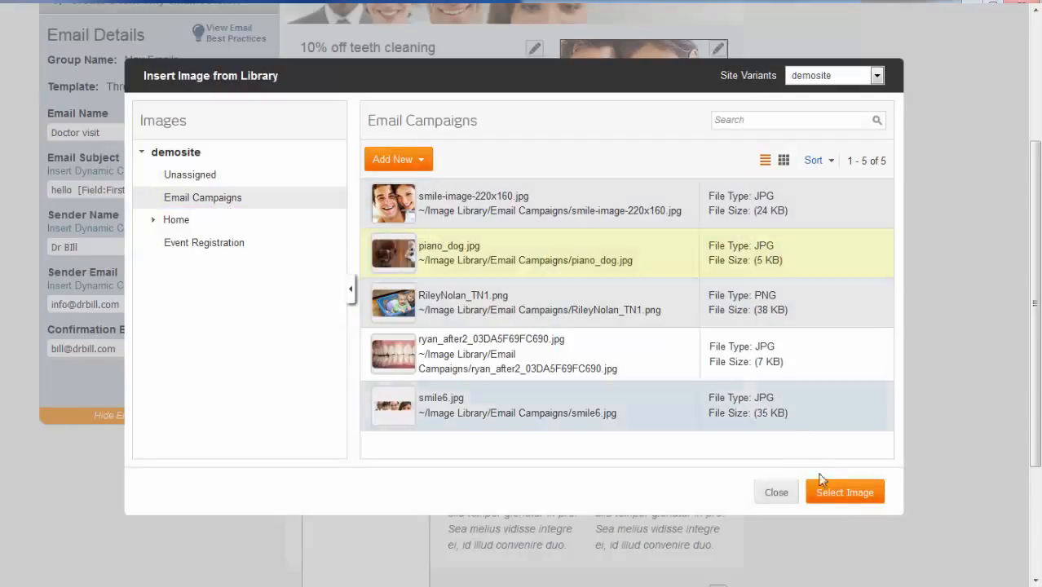
{"action": "left_click", "coordinate": [856, 491]}
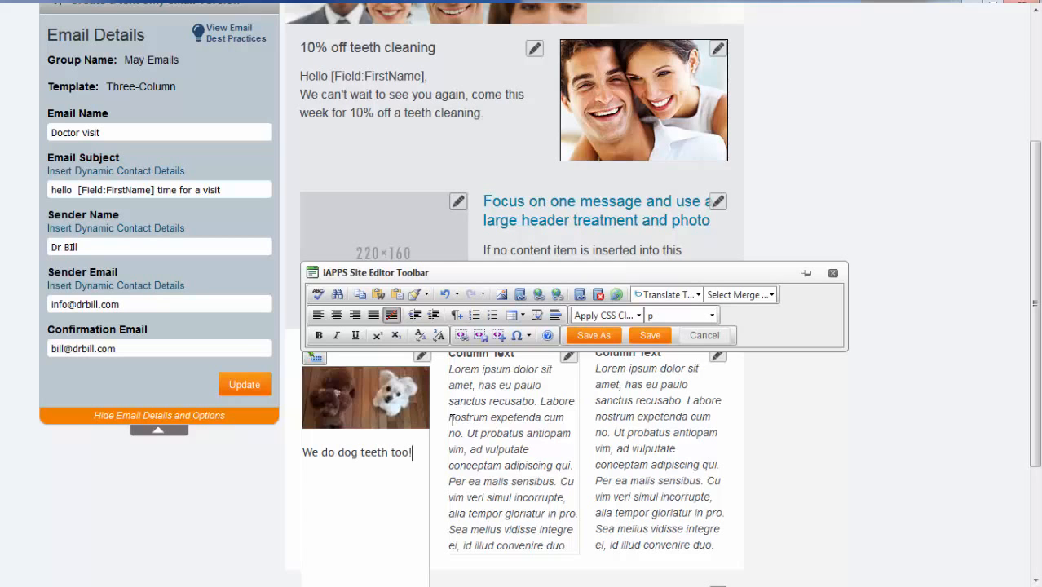
Save the column content as 'dog teeth' in Product Promotions > teeth cleaning email.
{"action": "left_click", "coordinate": [662, 335]}
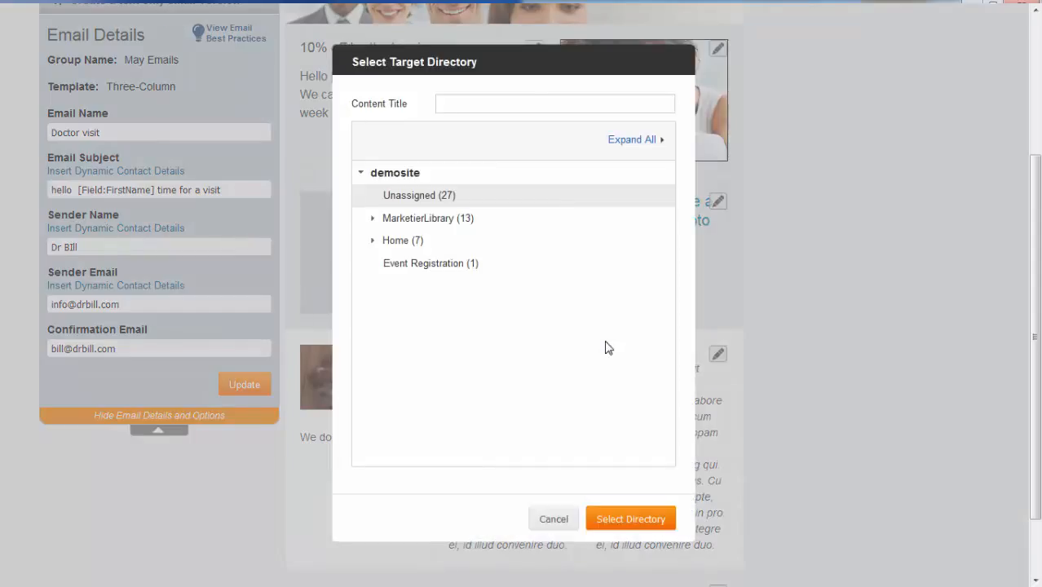
{"action": "left_click", "coordinate": [526, 97]}
{"action": "type", "text": "dog "}
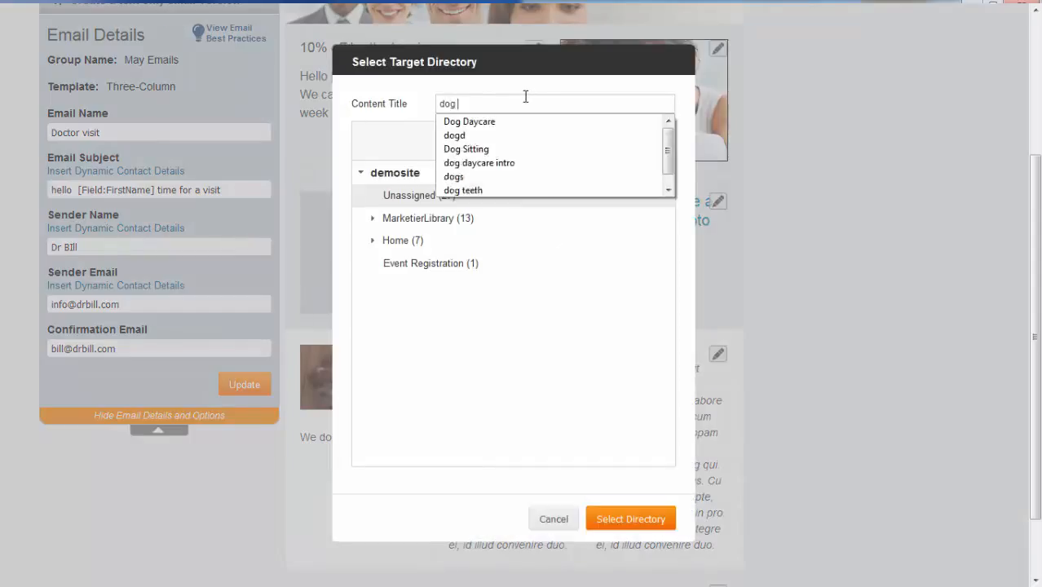
{"action": "type", "text": "teeth"}
{"action": "left_click", "coordinate": [455, 217]}
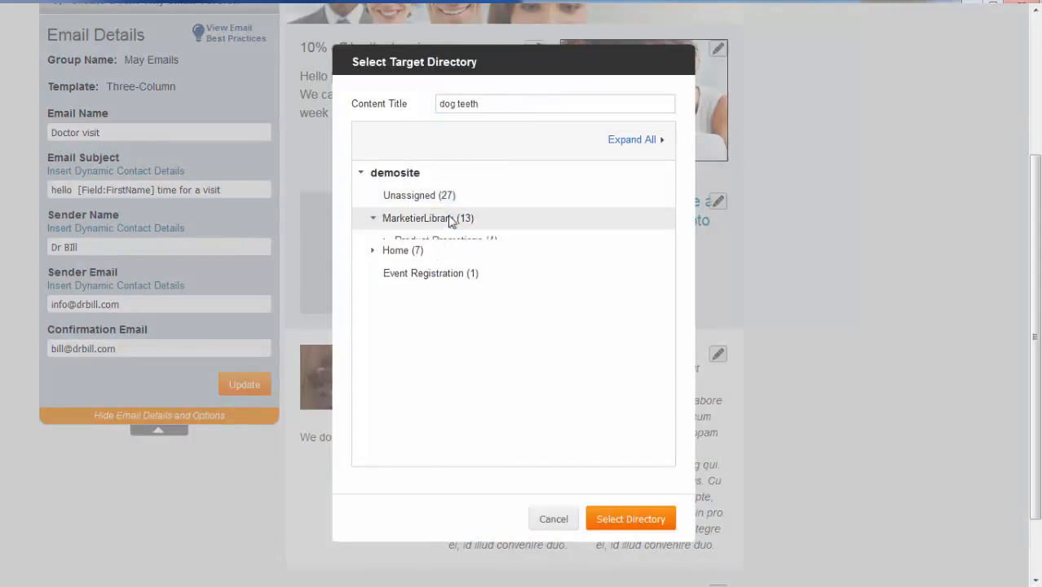
{"action": "left_click", "coordinate": [455, 241]}
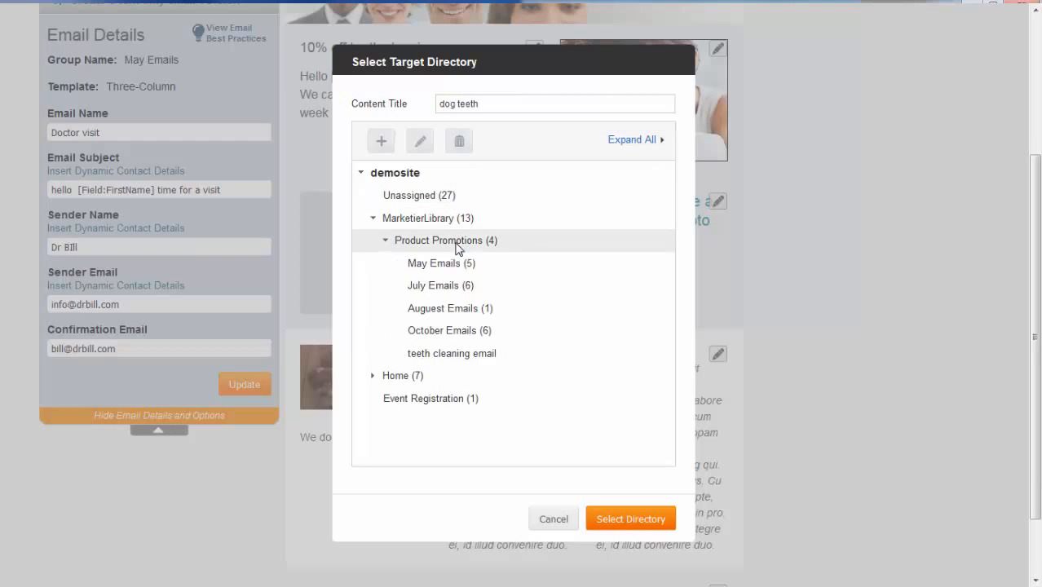
{"action": "left_click", "coordinate": [458, 356]}
{"action": "left_click", "coordinate": [630, 519]}
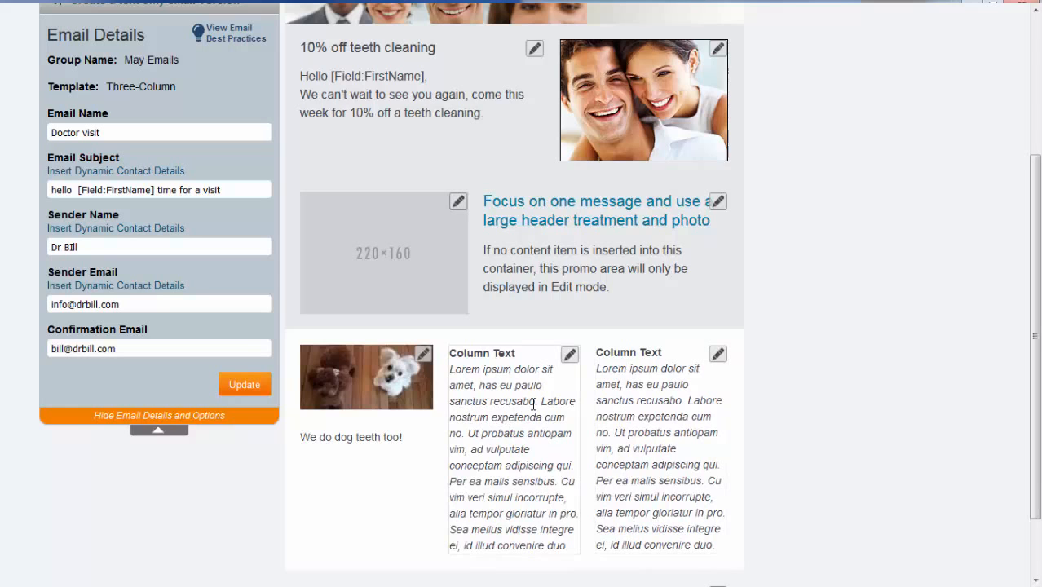
Insert the 'toddler' library item from MarketierLibrary > Product Promotions into the middle column.
{"action": "left_click", "coordinate": [570, 354]}
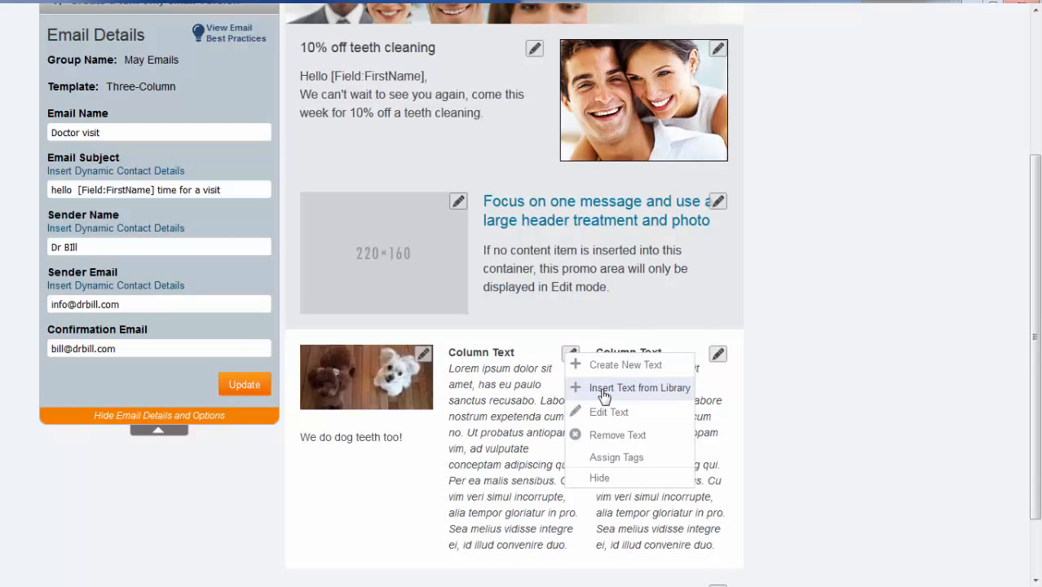
{"action": "left_click", "coordinate": [604, 389]}
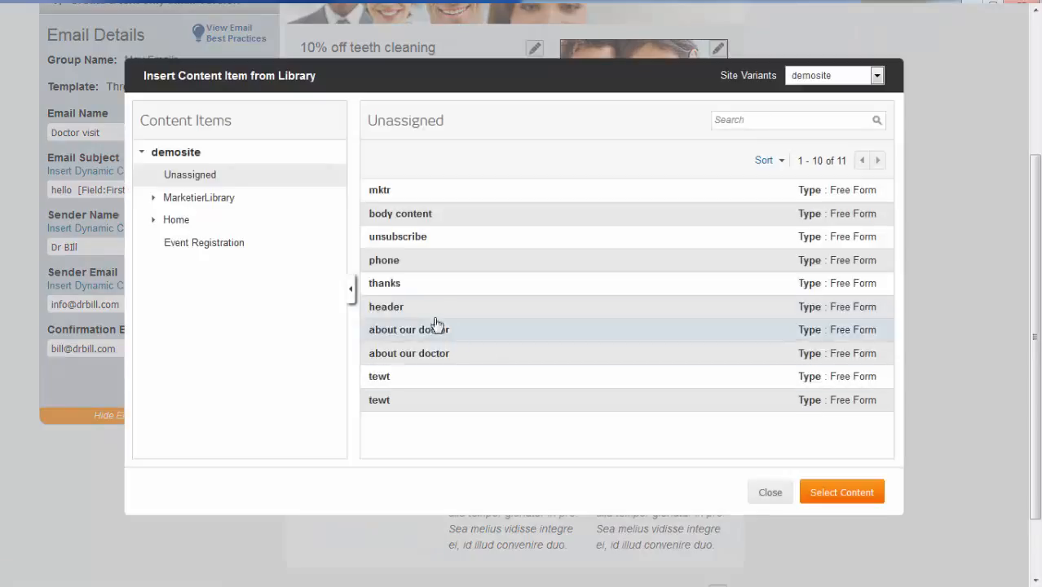
{"action": "left_click", "coordinate": [204, 201]}
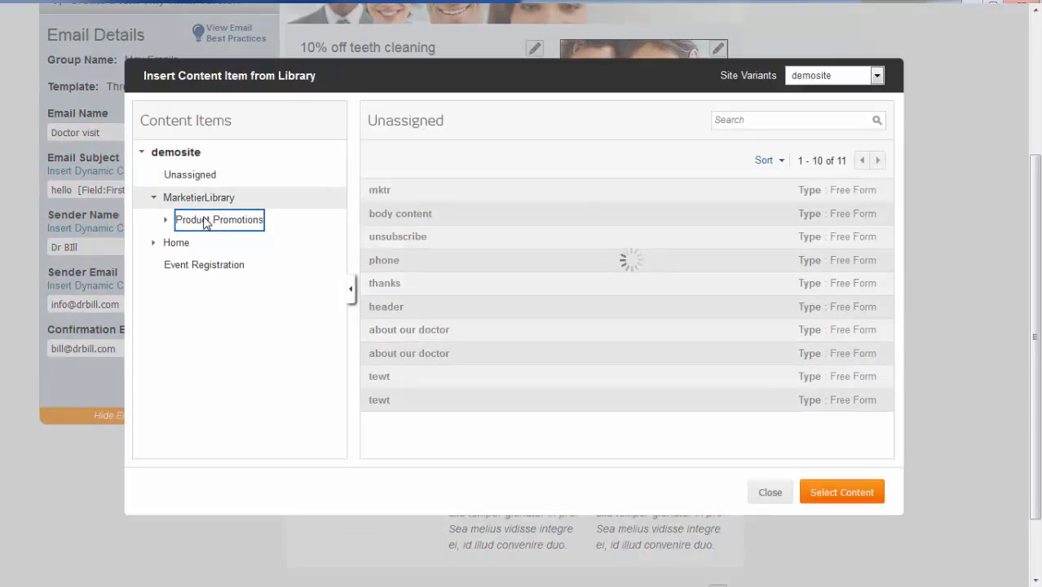
{"action": "left_click", "coordinate": [206, 221]}
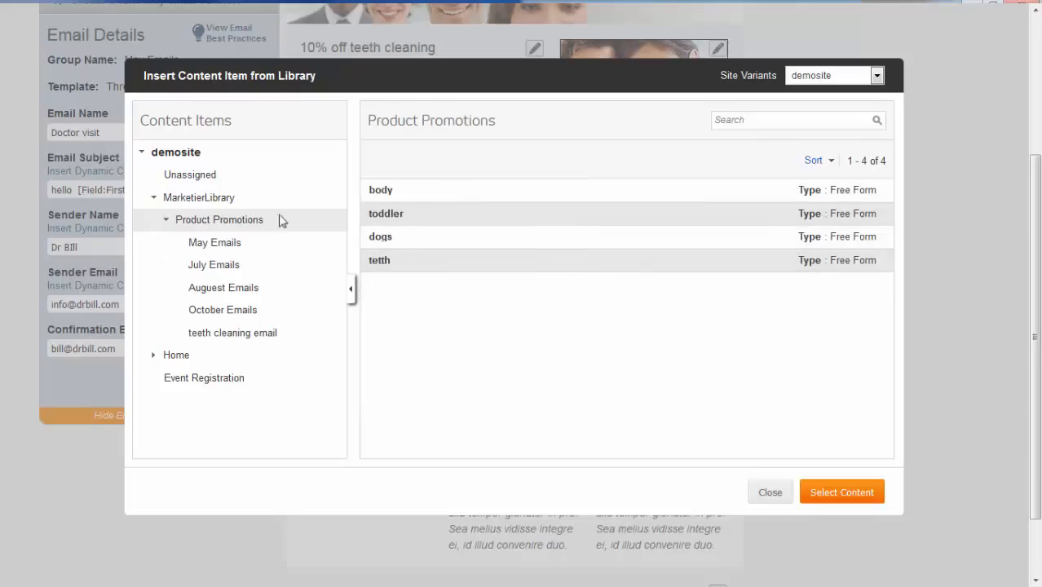
{"action": "left_click", "coordinate": [419, 223]}
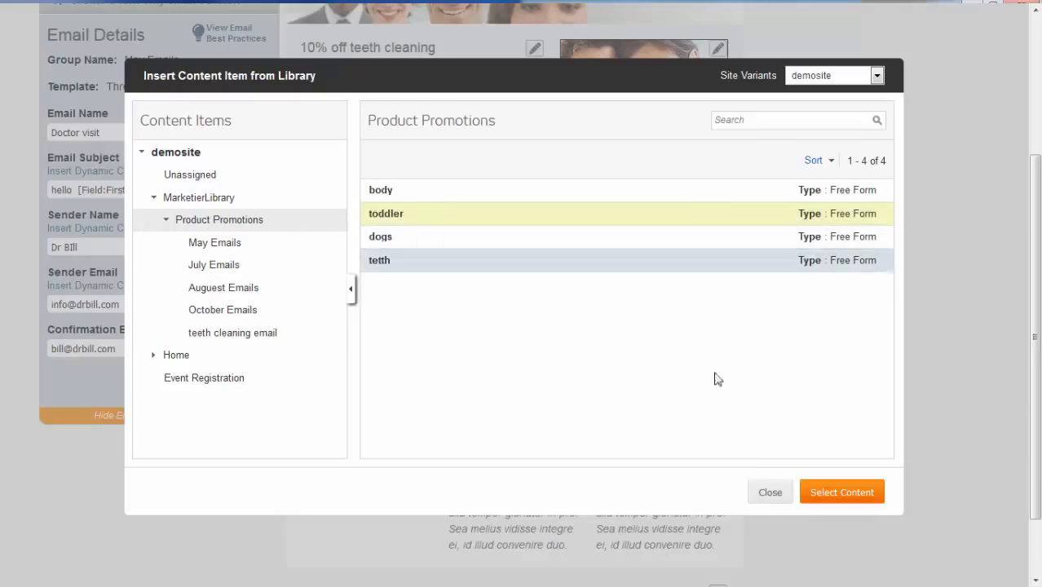
{"action": "left_click", "coordinate": [844, 494]}
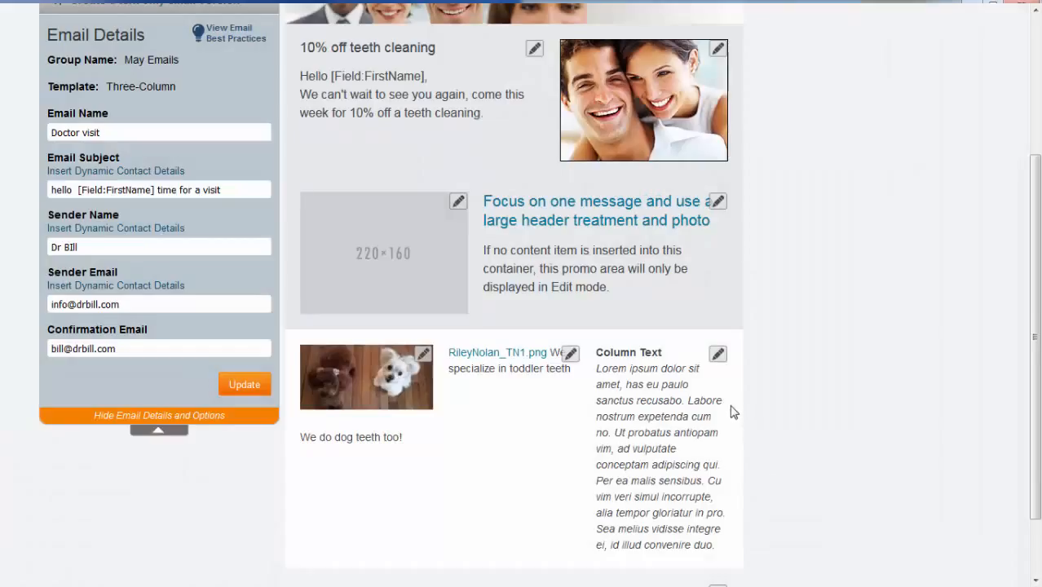
Insert the 'tetth' library item from MarketierLibrary > Product Promotions into the third column.
{"action": "left_click", "coordinate": [718, 354]}
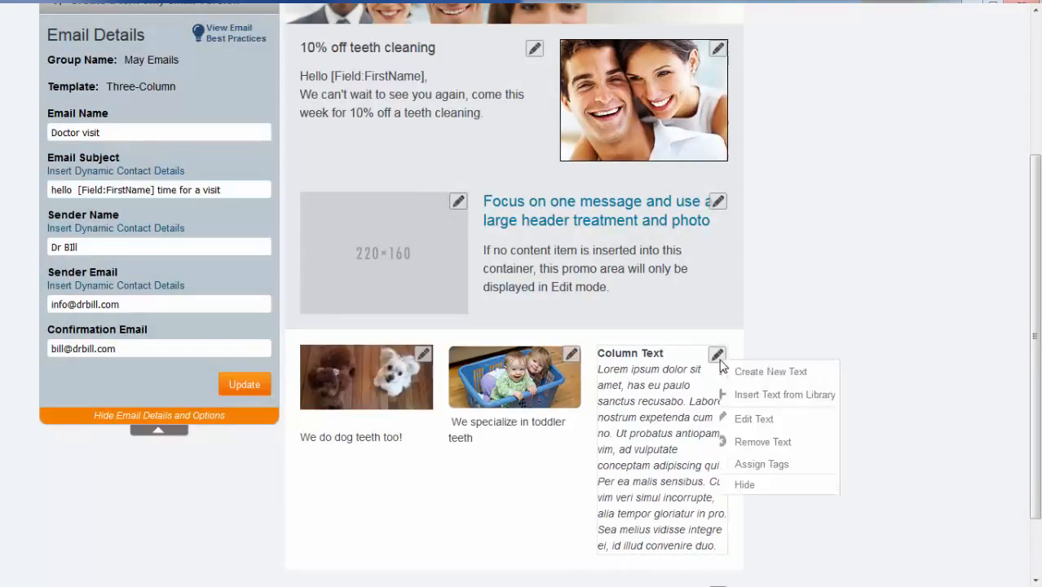
{"action": "left_click", "coordinate": [784, 395]}
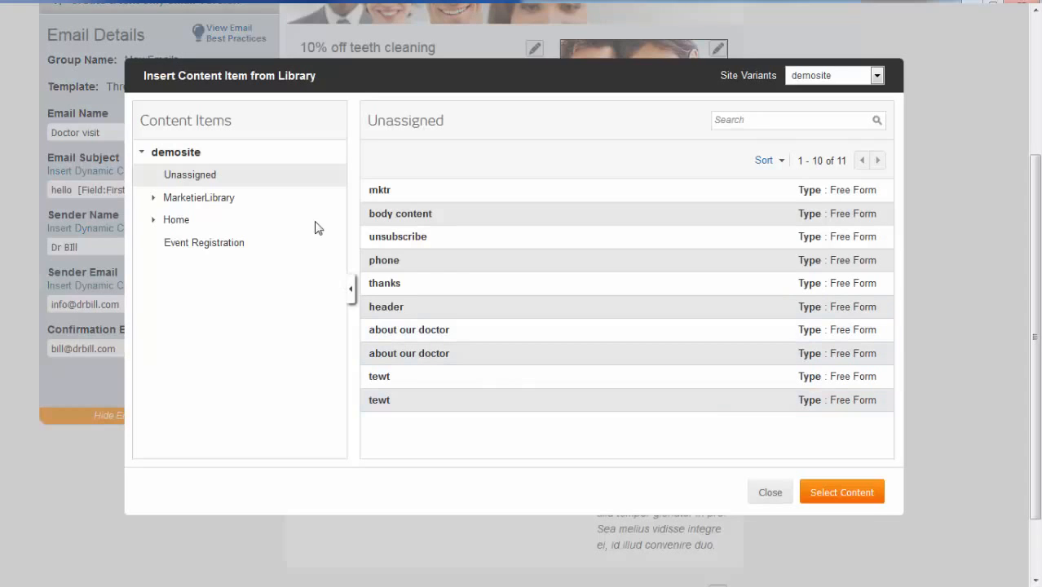
{"action": "left_click", "coordinate": [214, 199]}
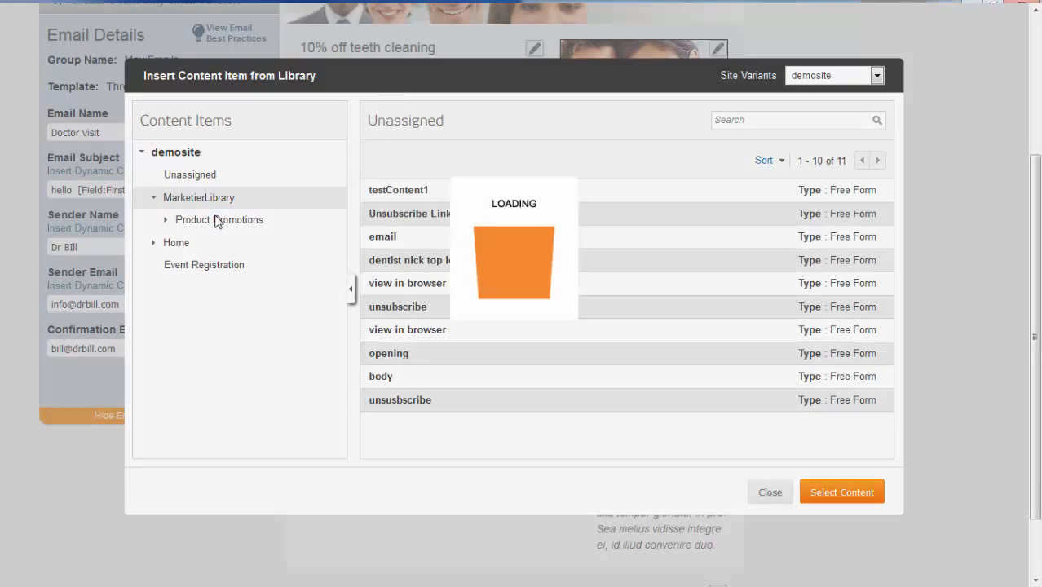
{"action": "left_click", "coordinate": [217, 221]}
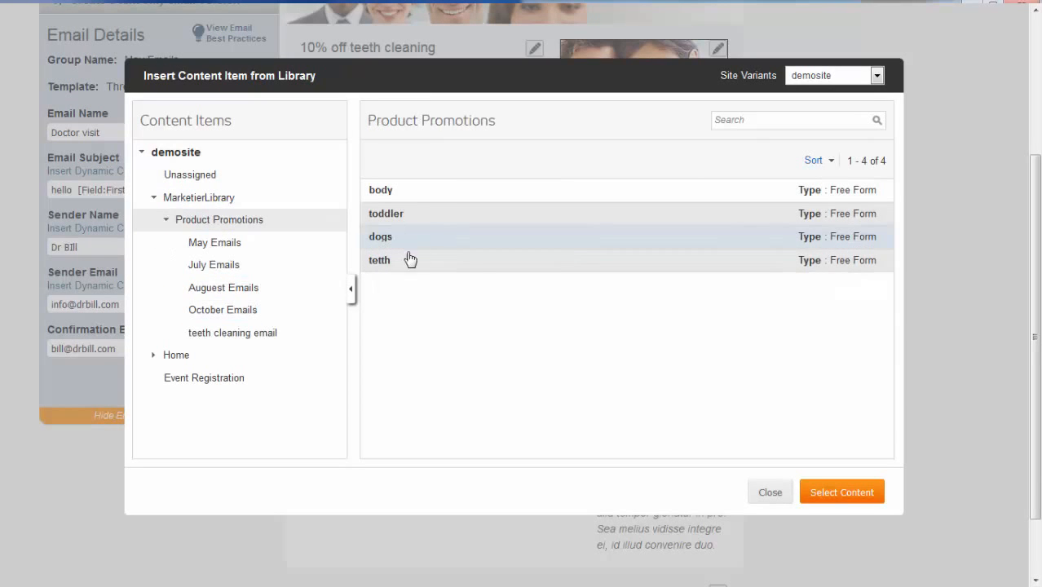
{"action": "left_click", "coordinate": [409, 259]}
{"action": "left_click", "coordinate": [852, 493]}
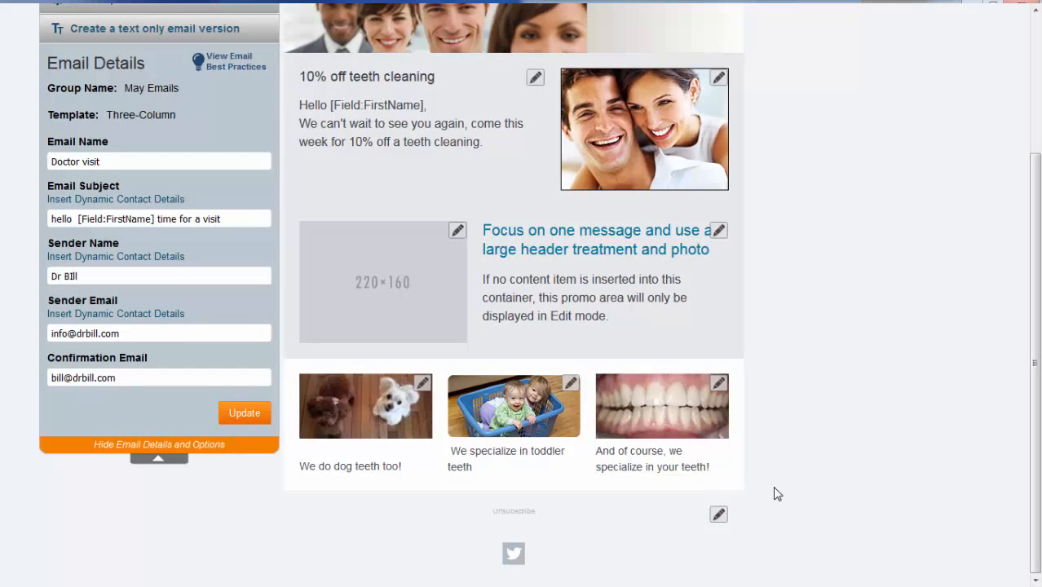
Write new footer text beginning 'Tired of hearing' and add an Unsubscribe link.
{"action": "left_click", "coordinate": [718, 516]}
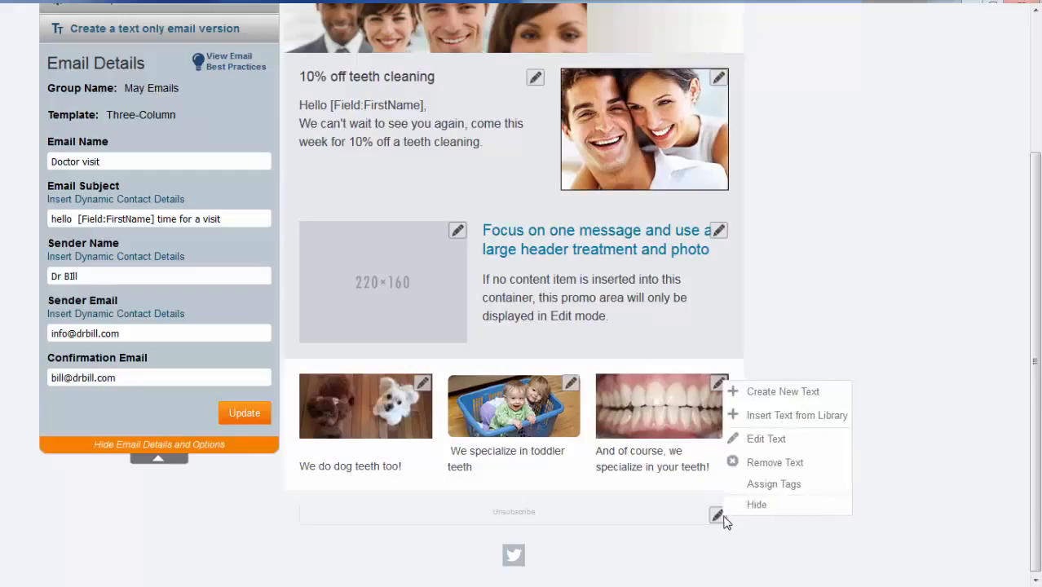
{"action": "left_click", "coordinate": [784, 392]}
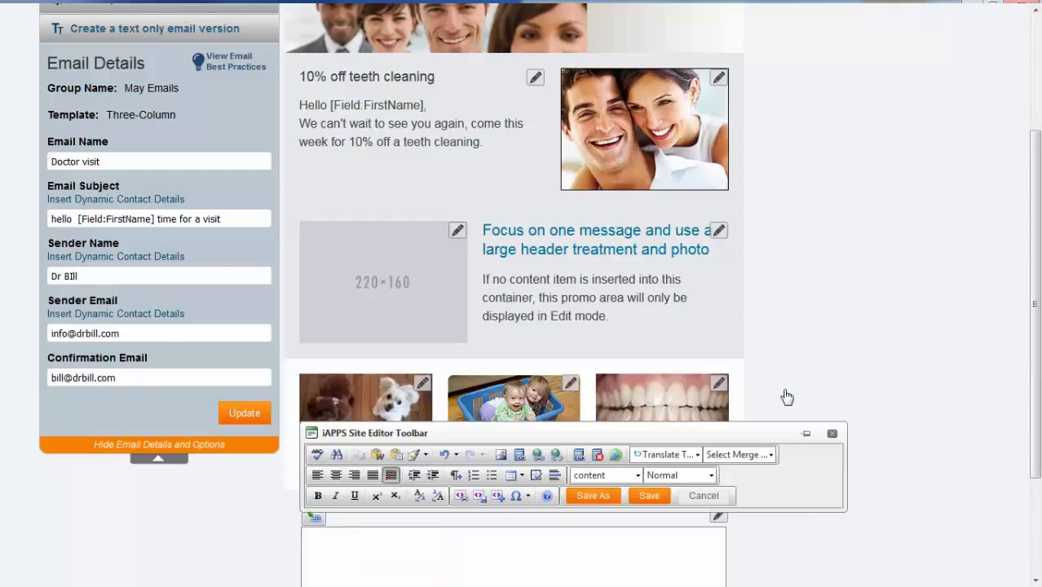
{"action": "type", "text": "Tired of hearing from us, click here to u"}
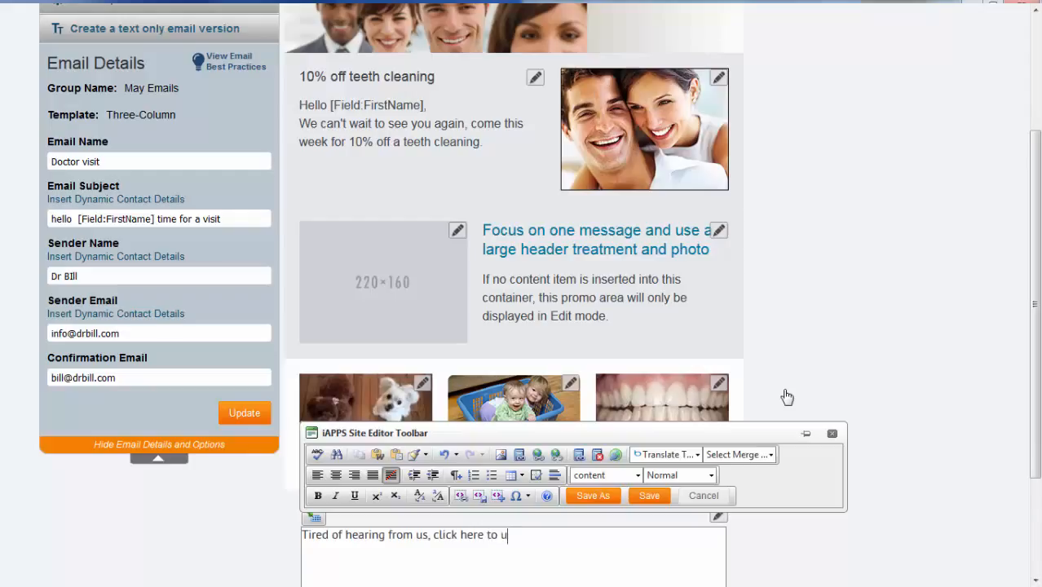
{"action": "type", "text": "be"}
{"action": "left_click", "coordinate": [599, 462]}
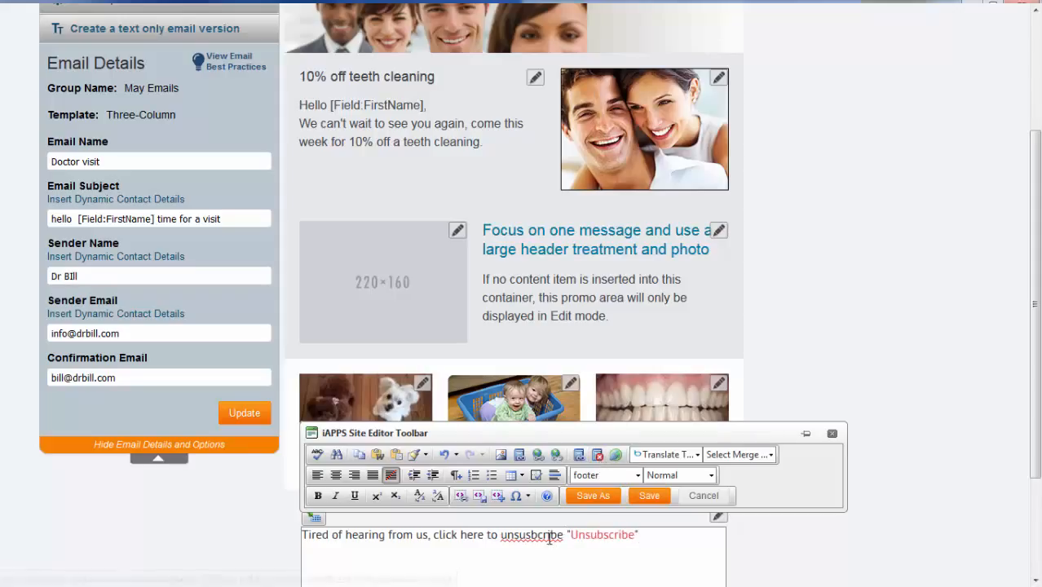
Correct the misspelled word to 'unsubscribe' and save the footer text.
{"action": "right_click", "coordinate": [544, 536]}
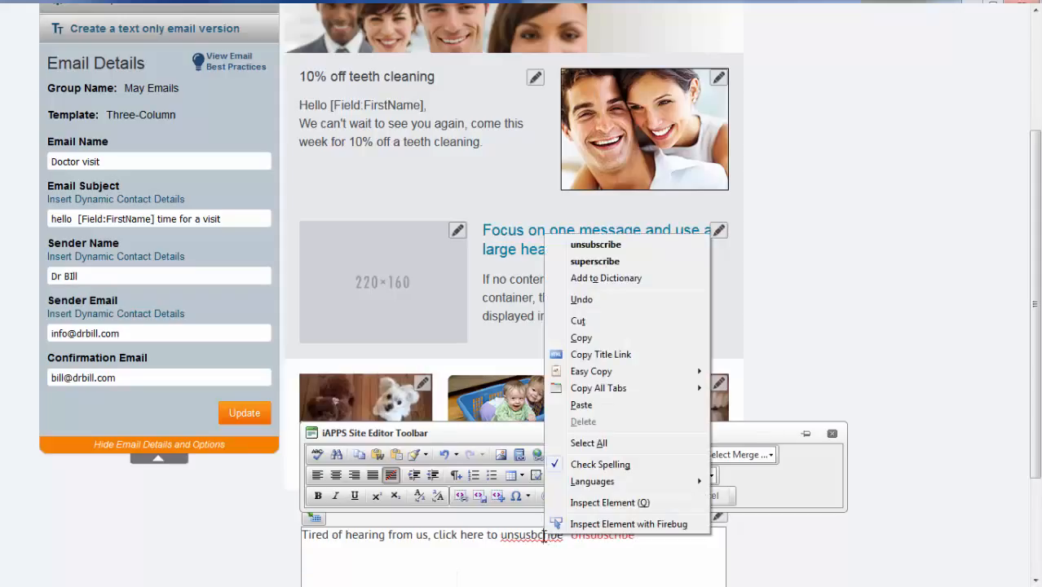
{"action": "left_click", "coordinate": [595, 244]}
{"action": "left_click", "coordinate": [649, 496]}
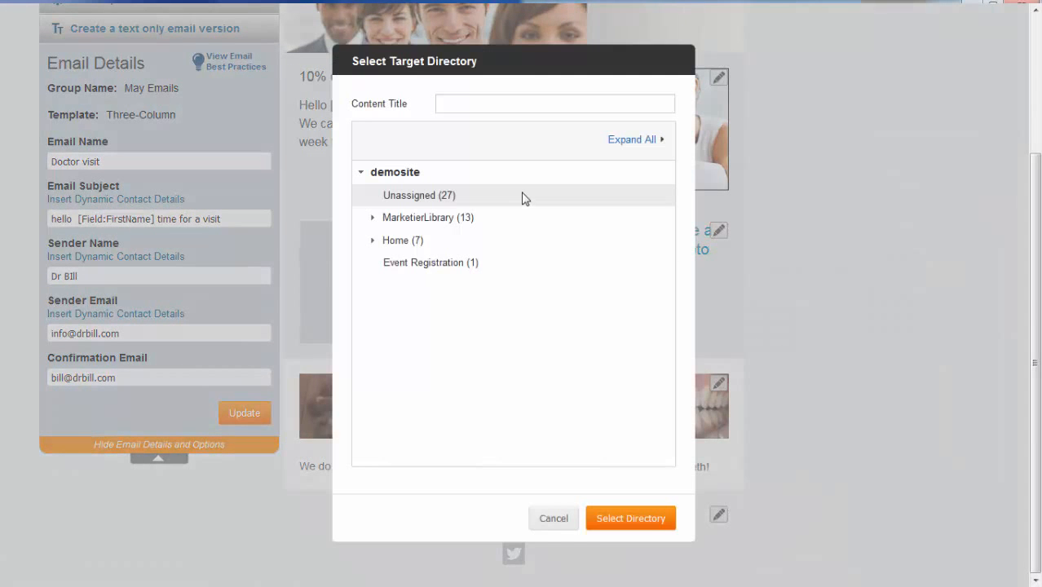
Title the footer 'unsusubcribe' and save it to Product Promotions > teeth cleaning email.
{"action": "left_click", "coordinate": [474, 104]}
{"action": "type", "text": "unsusubcribe"}
{"action": "left_click", "coordinate": [426, 216]}
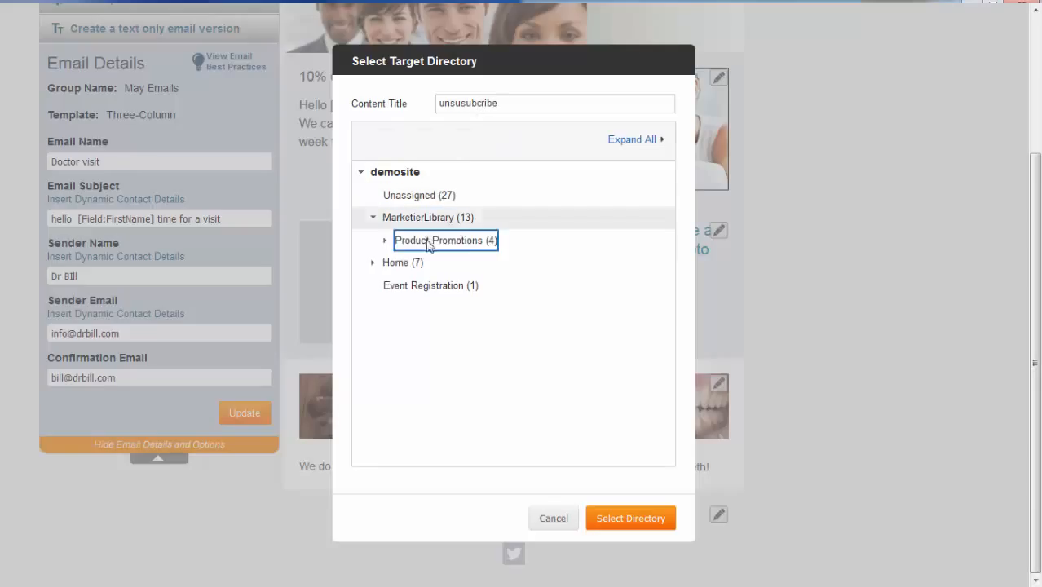
{"action": "left_click", "coordinate": [428, 240]}
{"action": "left_click", "coordinate": [461, 353]}
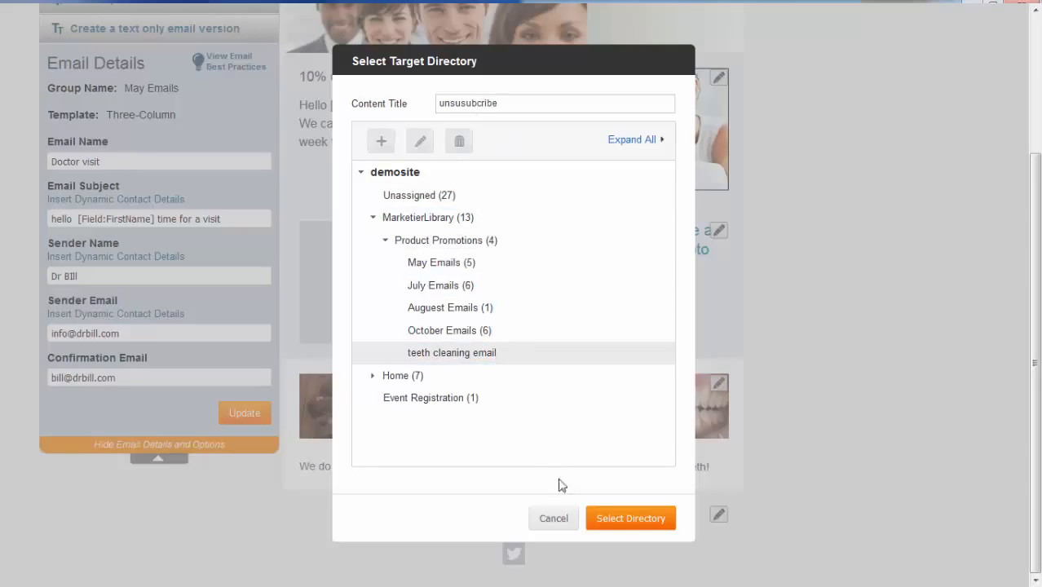
{"action": "left_click", "coordinate": [621, 522]}
{"action": "scroll", "coordinate": [479, 443], "scroll_direction": "up", "scroll_amount": 3}
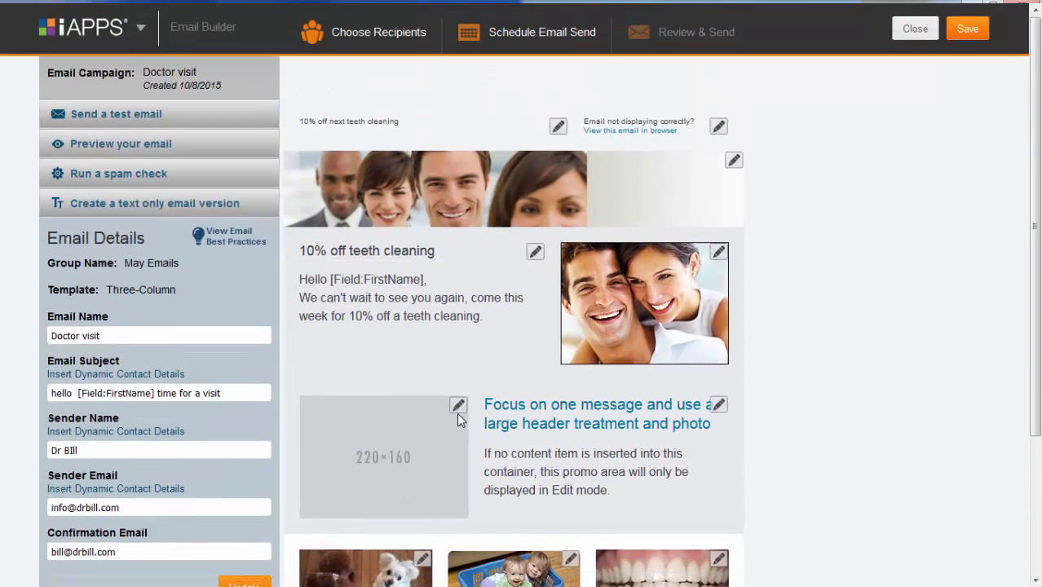
Pick the Braces contact list from Testcontactlistgroup as the email's recipients.
{"action": "left_click", "coordinate": [414, 49]}
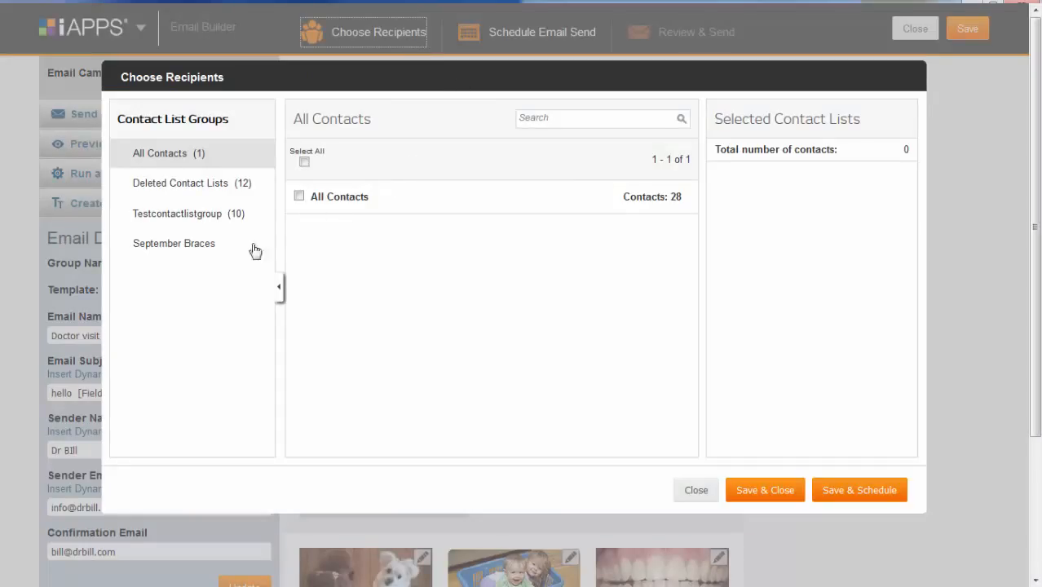
{"action": "left_click", "coordinate": [206, 222]}
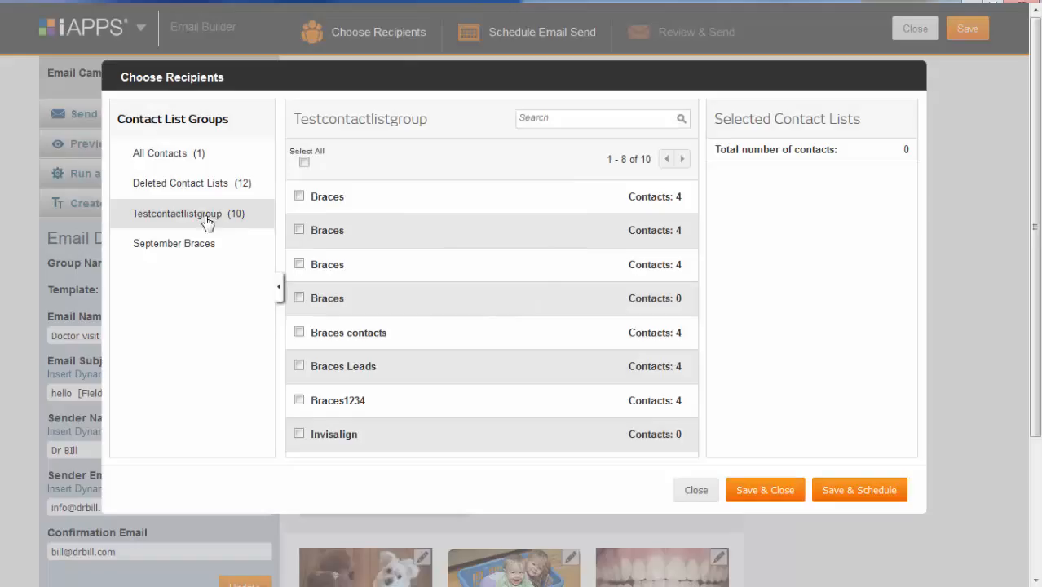
{"action": "left_click", "coordinate": [400, 204]}
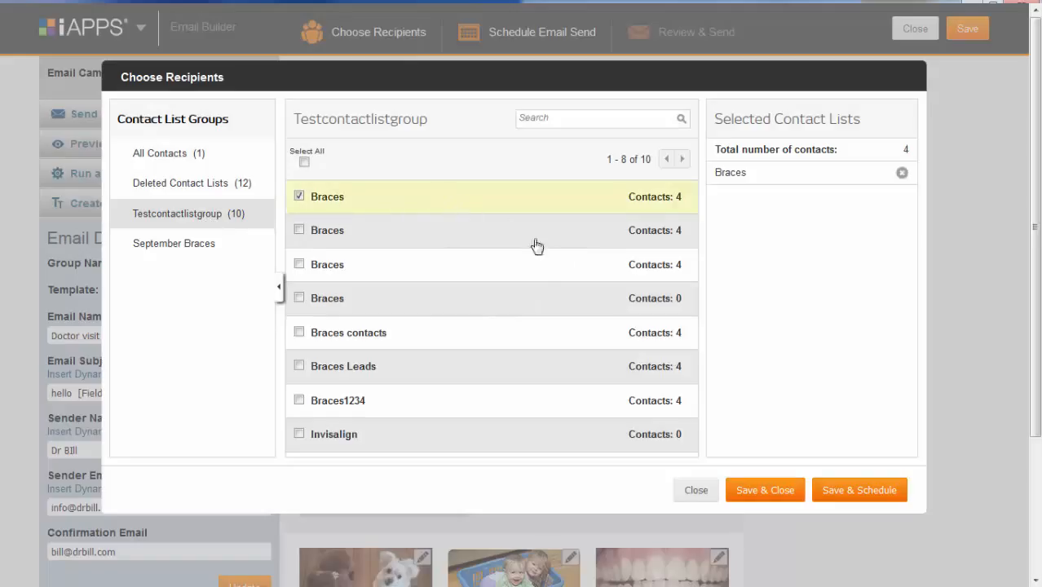
Schedule the send for October 11, 2015, Eastern Time (US & Canada), with no recurrence.
{"action": "left_click", "coordinate": [858, 492]}
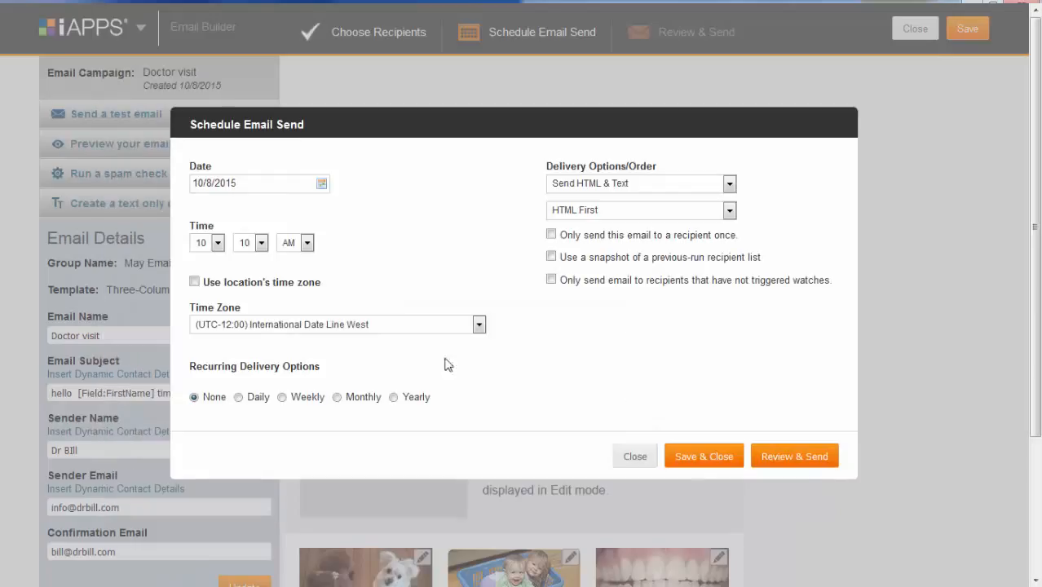
{"action": "left_click", "coordinate": [322, 185]}
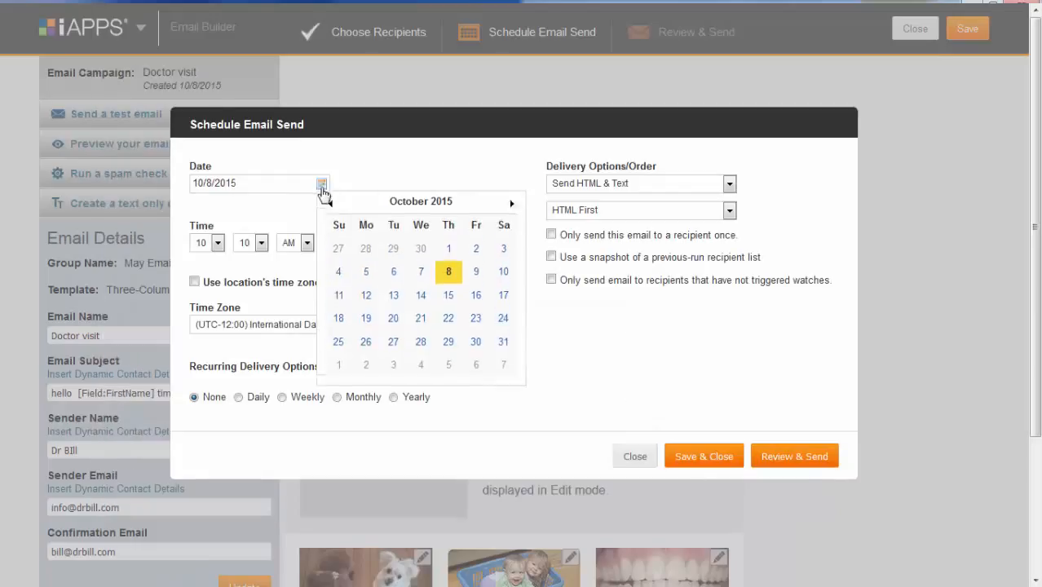
{"action": "left_click", "coordinate": [339, 300]}
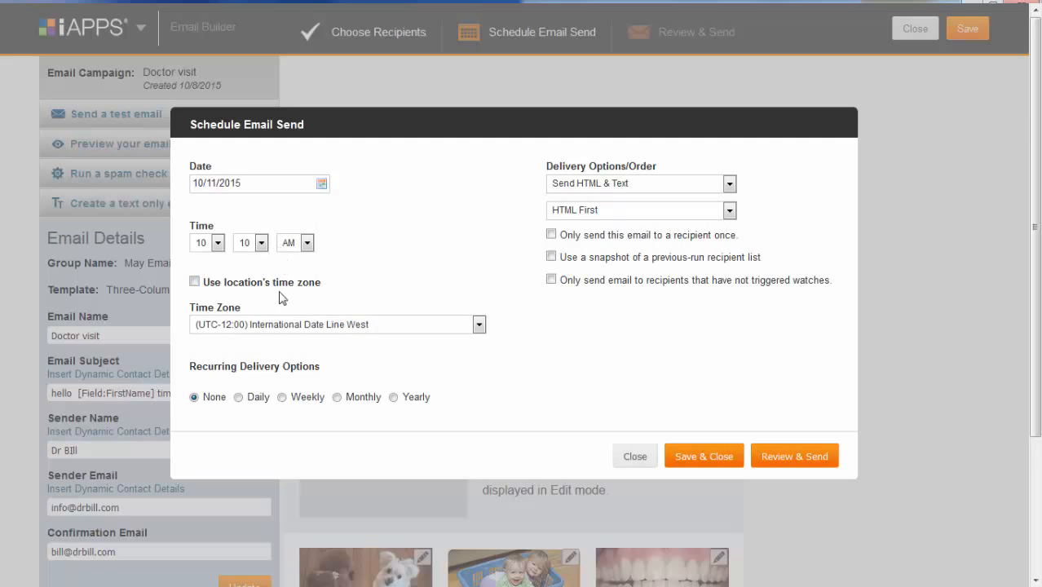
{"action": "left_click", "coordinate": [310, 326]}
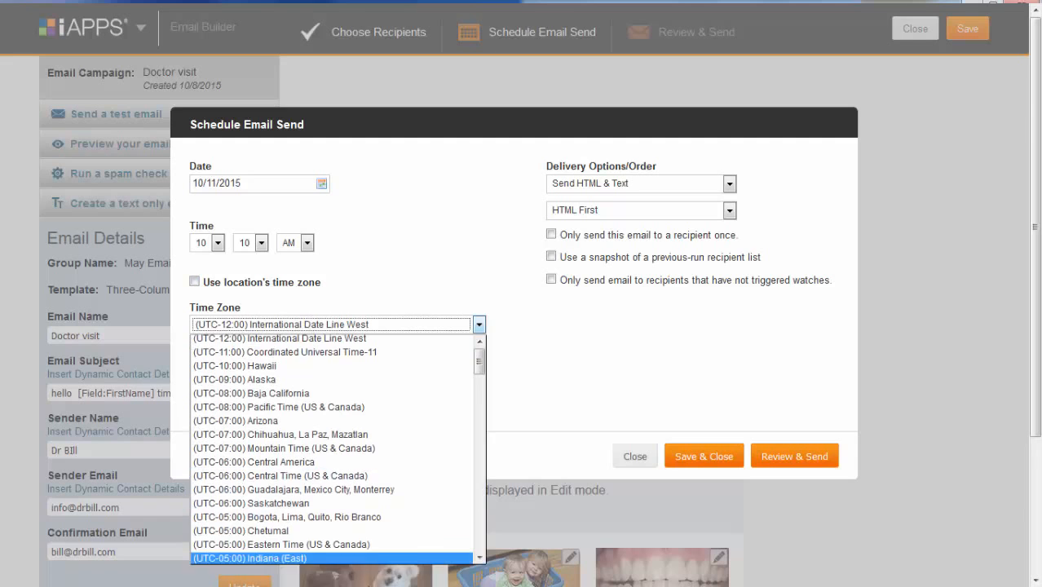
{"action": "left_click", "coordinate": [361, 545]}
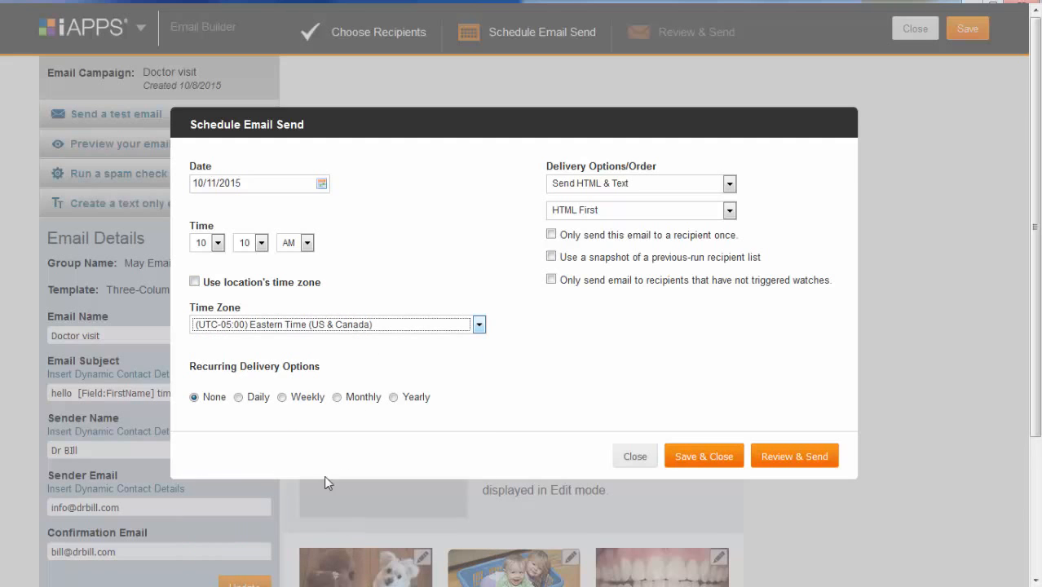
{"action": "left_click", "coordinate": [239, 397]}
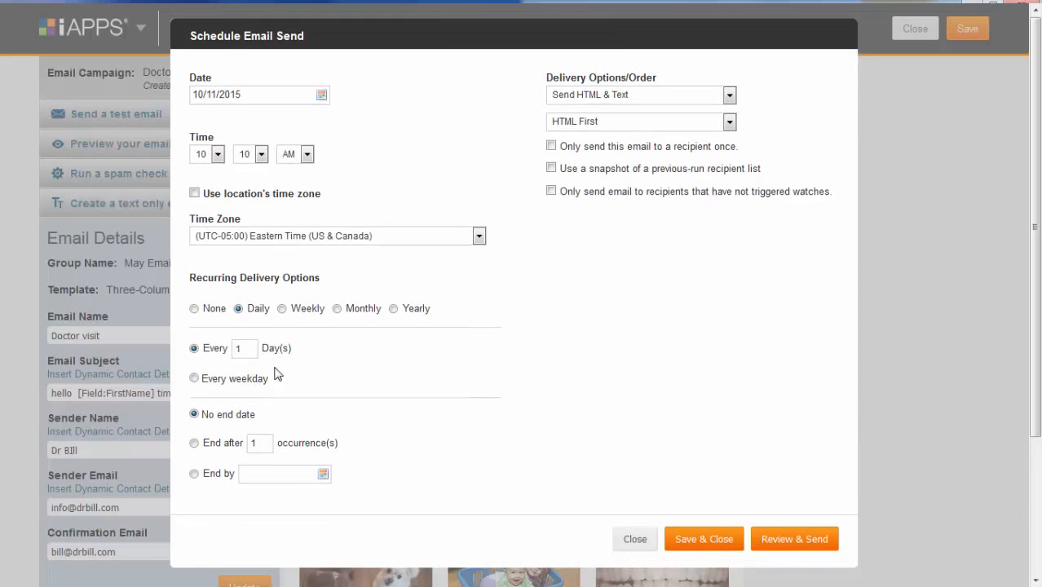
{"action": "left_click", "coordinate": [303, 314]}
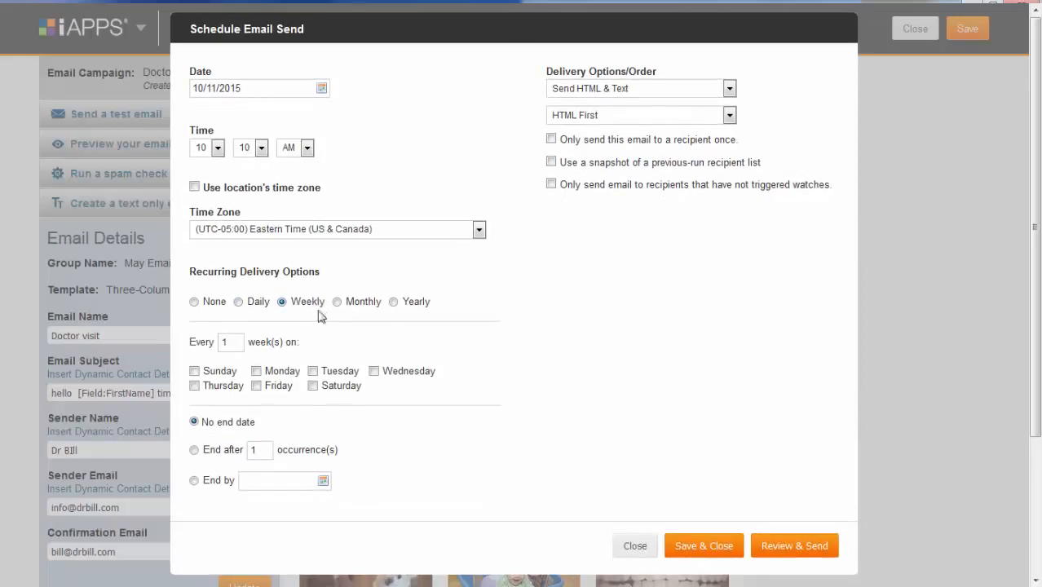
{"action": "left_click", "coordinate": [215, 310]}
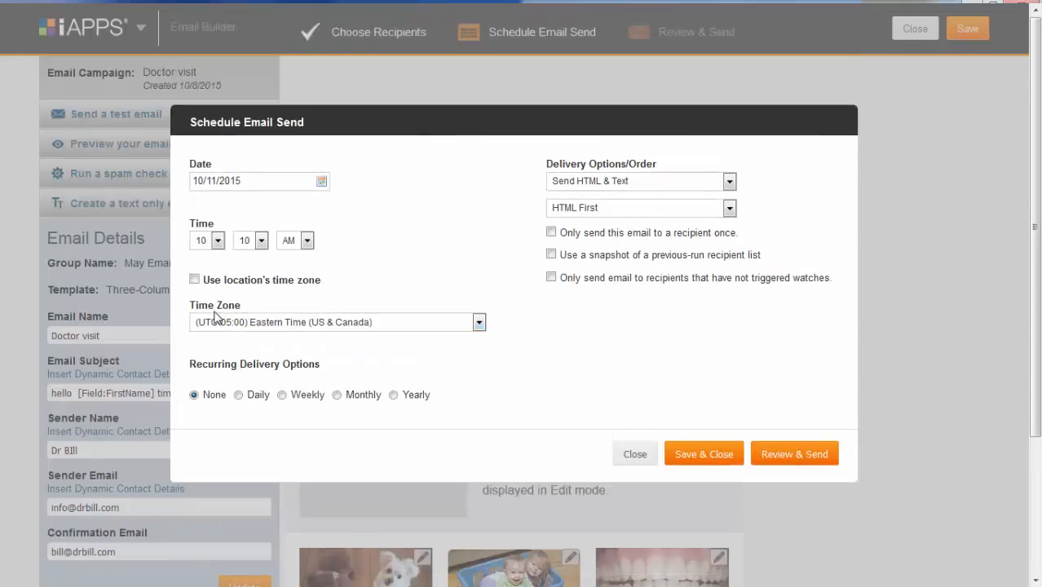
{"action": "left_click", "coordinate": [789, 460]}
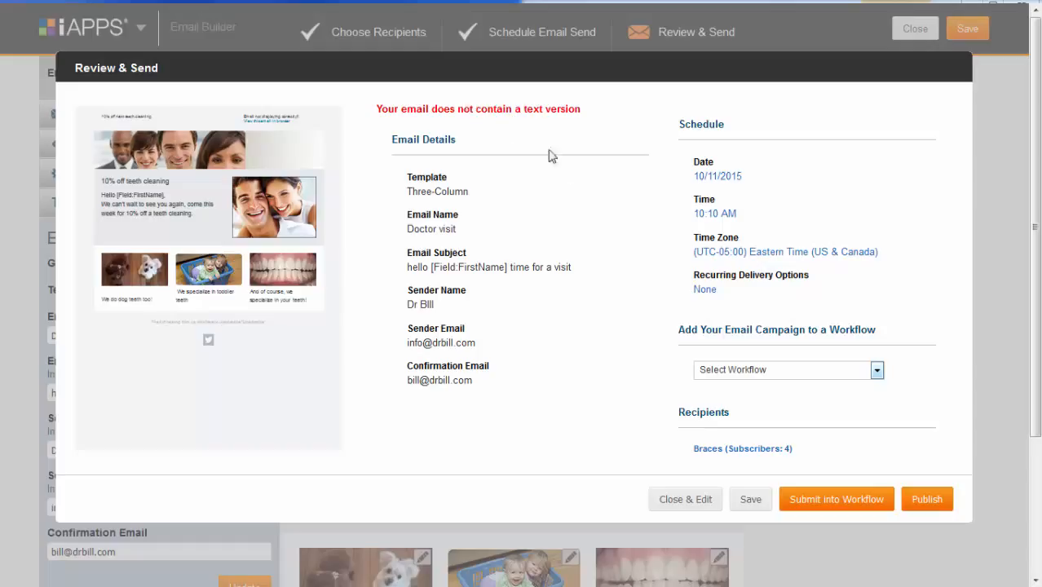
Close the Review & Send summary to return to the Email Builder.
{"action": "left_click", "coordinate": [686, 498]}
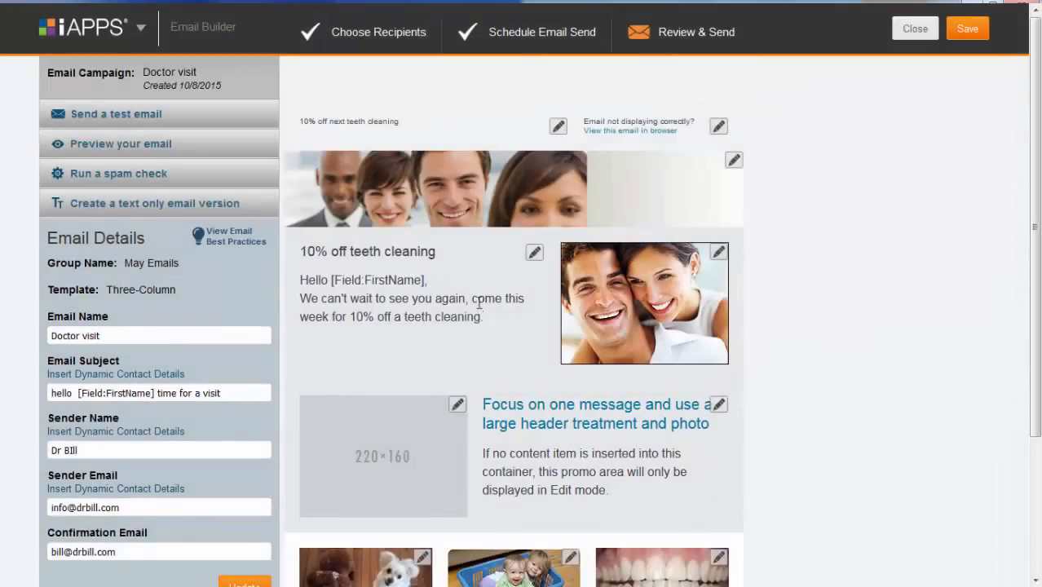
Paste the copied promo text into a new text-only version of the email.
{"action": "left_click_drag", "start_coordinate": [482, 318], "coordinate": [300, 253]}
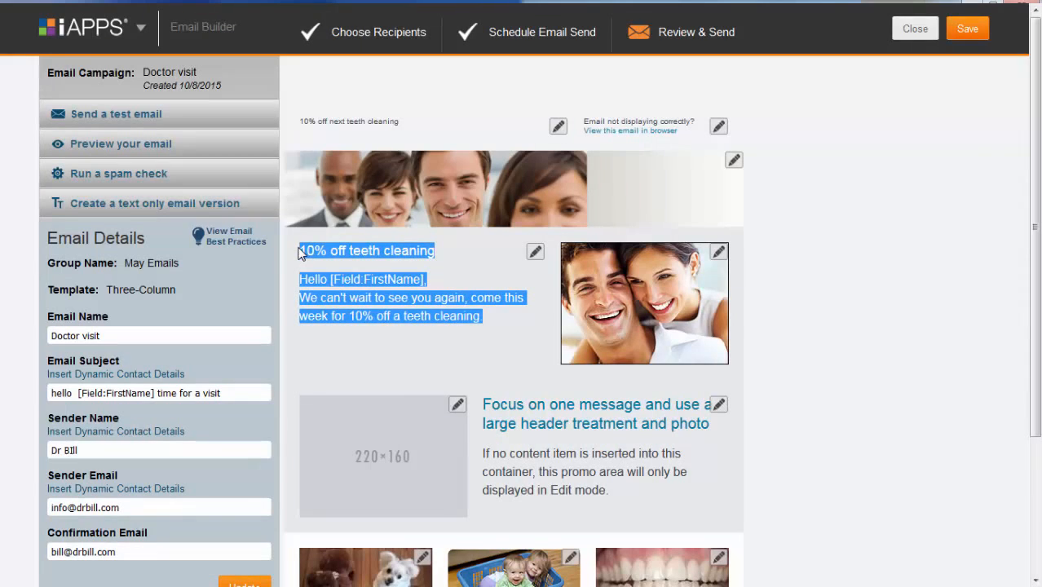
{"action": "left_click", "coordinate": [154, 205]}
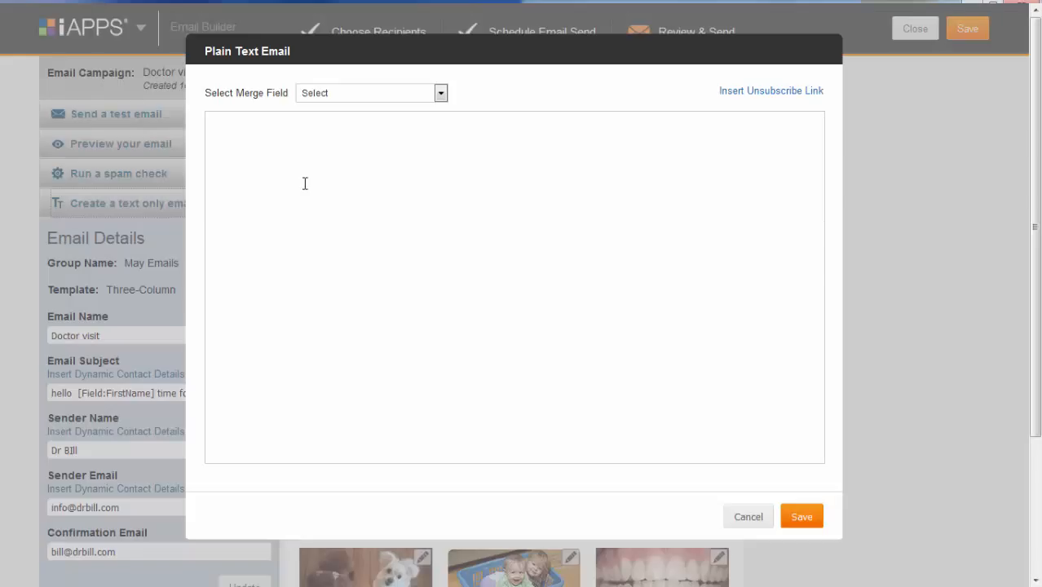
{"action": "left_click", "coordinate": [304, 185]}
{"action": "type", "text": "10% off teeth cleaning  Hello [Field:FirstName].  We can't wait to see you again, come this week for 10% off a teeth cleaning."}
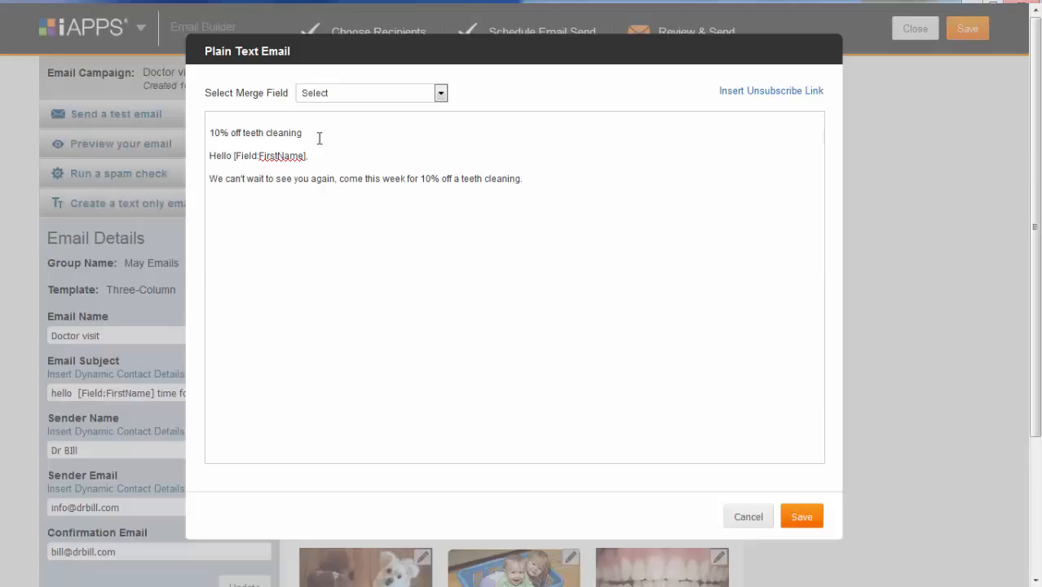
Delete the 10% off heading line, add an unsubscribe link, and save the text version.
{"action": "left_click_drag", "start_coordinate": [319, 137], "coordinate": [166, 136]}
{"action": "key", "text": "BackSpace"}
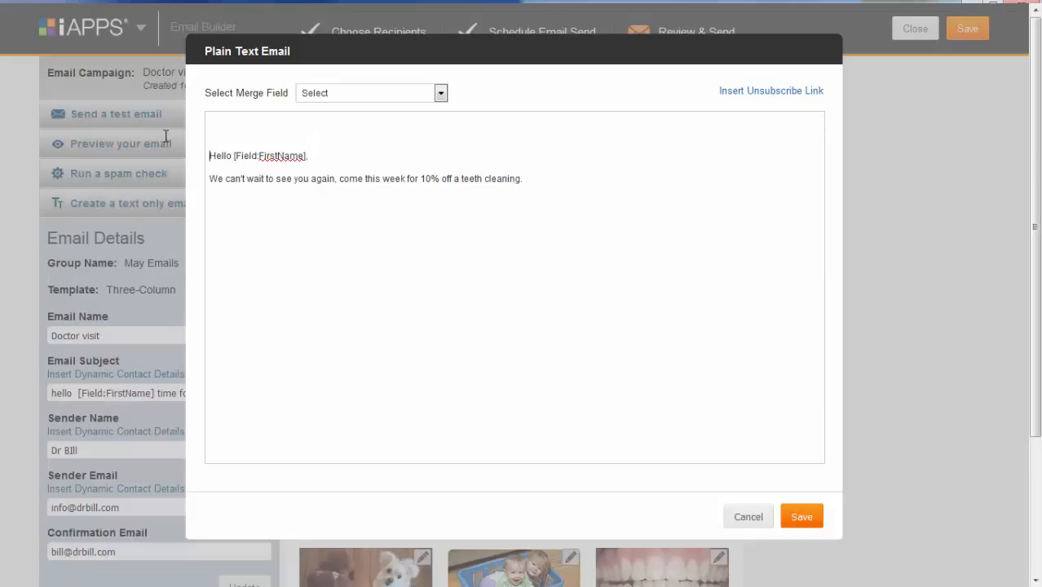
{"action": "key", "text": "BackSpace"}
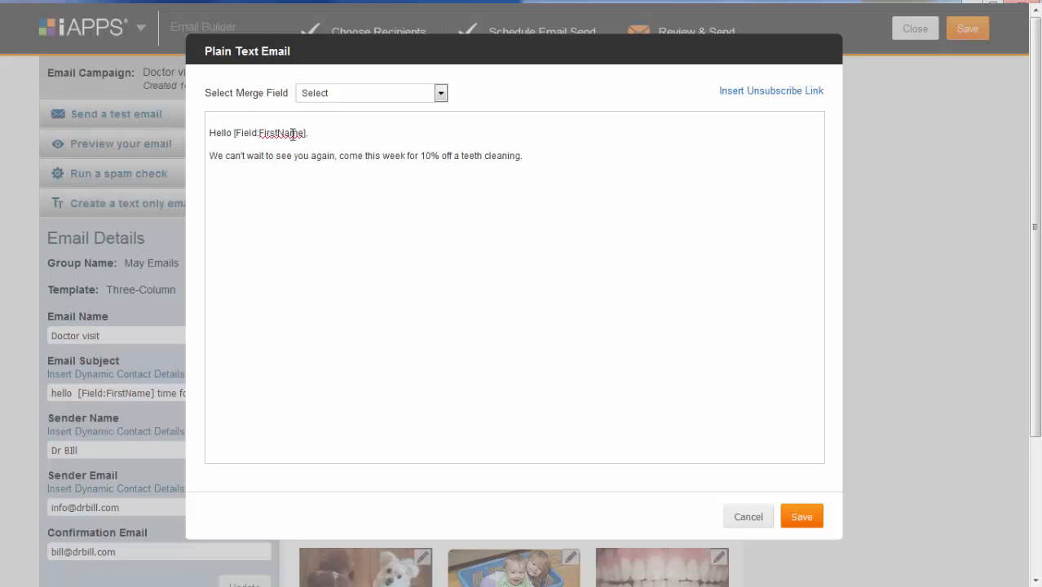
{"action": "left_click", "coordinate": [519, 165]}
{"action": "left_click", "coordinate": [778, 94]}
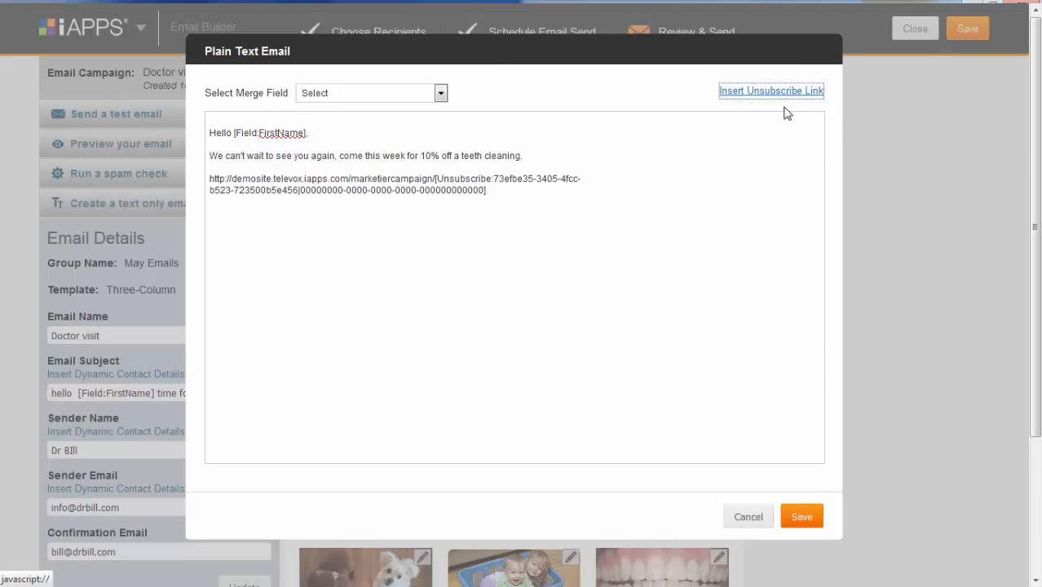
{"action": "left_click", "coordinate": [803, 525]}
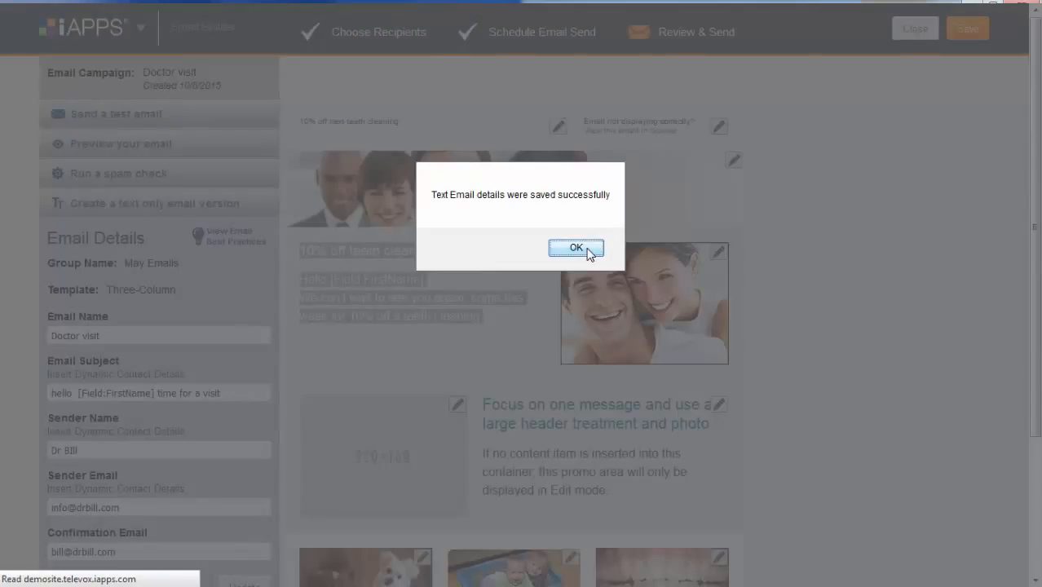
{"action": "left_click", "coordinate": [576, 248]}
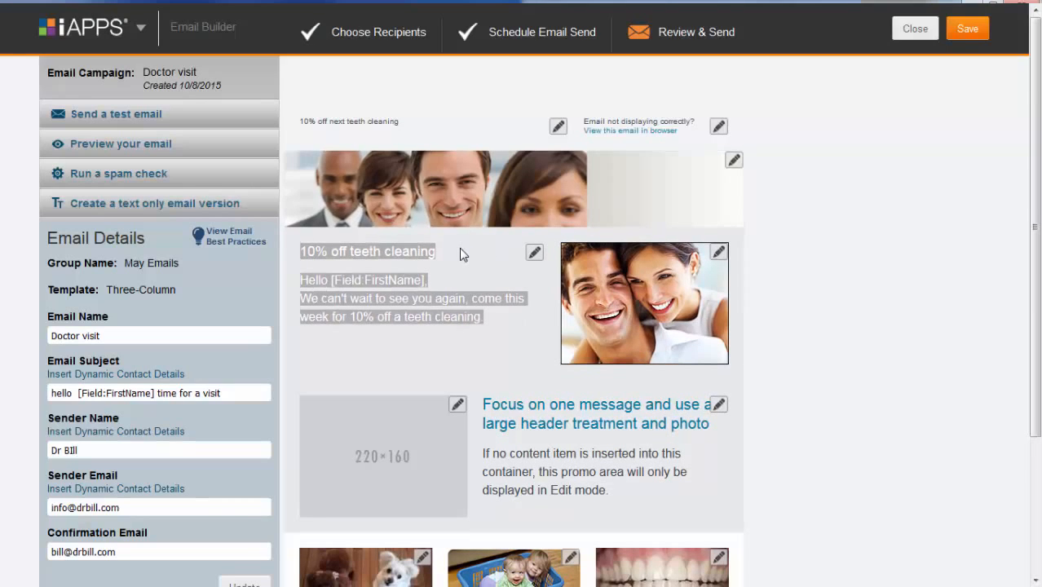
Publish the Doctor visit email from Review & Send and acknowledge the confirmation.
{"action": "left_click", "coordinate": [689, 50]}
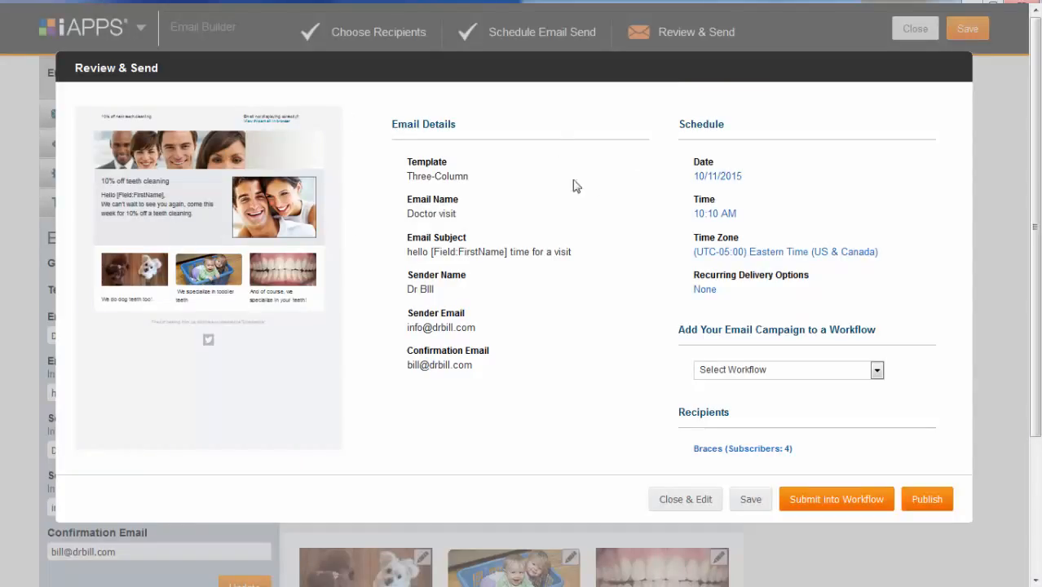
{"action": "left_click", "coordinate": [941, 503]}
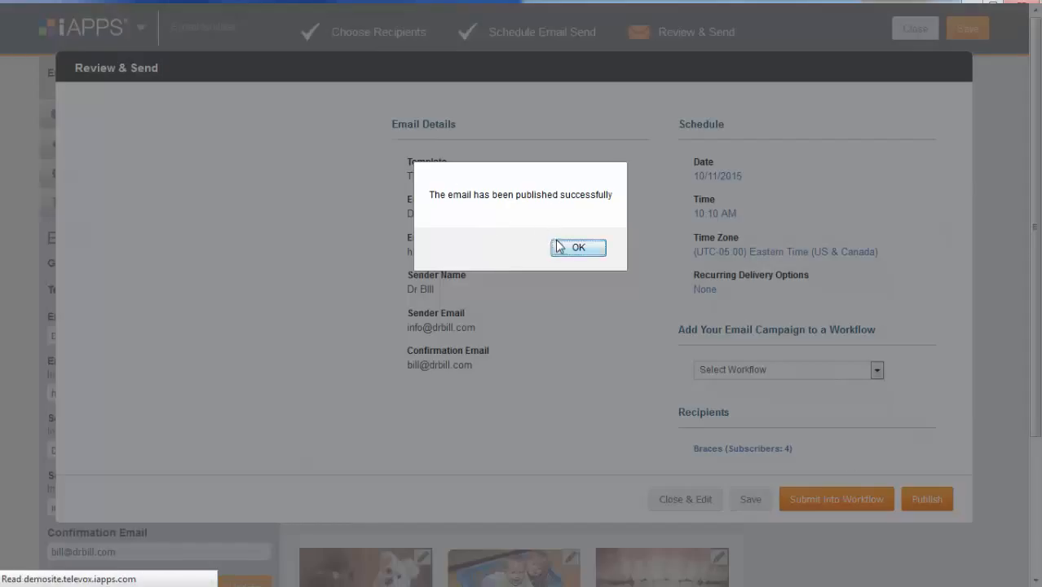
{"action": "left_click", "coordinate": [579, 249]}
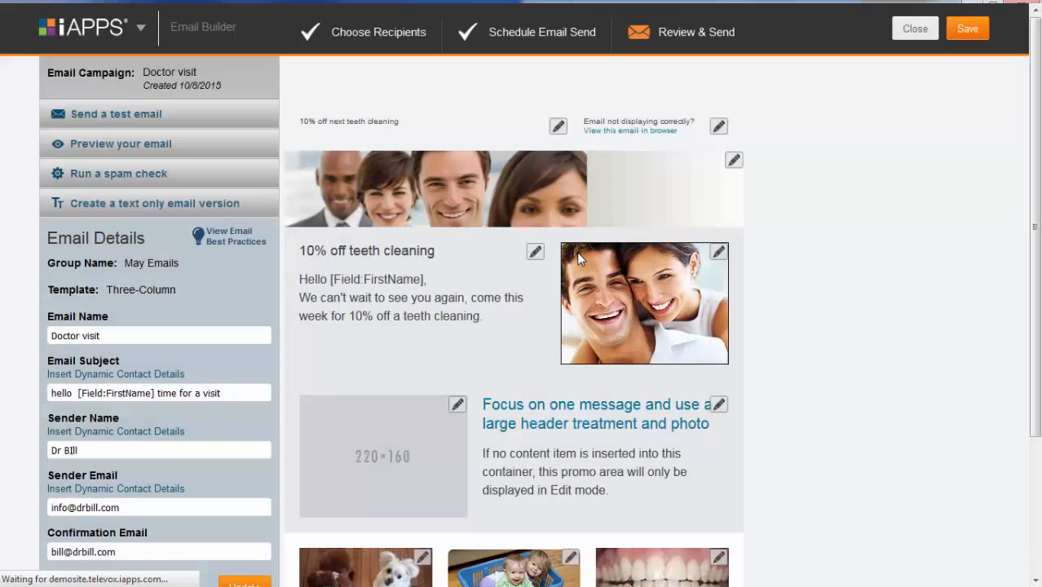